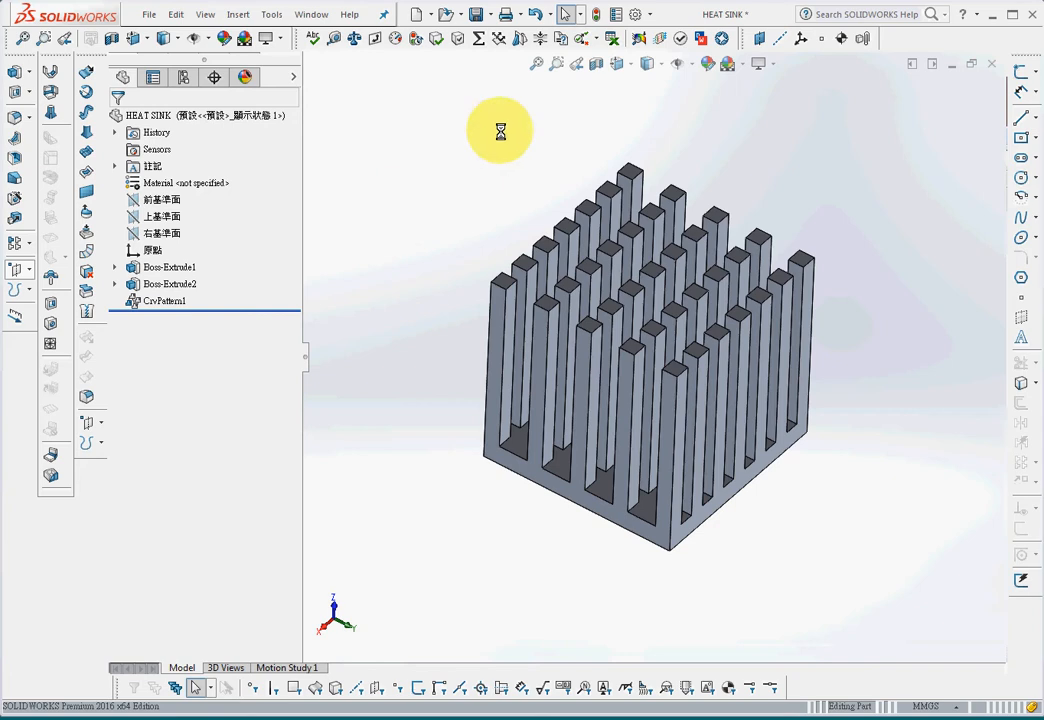
# Check in the add-in manager whether SOLIDWORKS Flow Simulation 2016 is enabled, leaving the add-in settings as they are
pyautogui.click(650, 14)
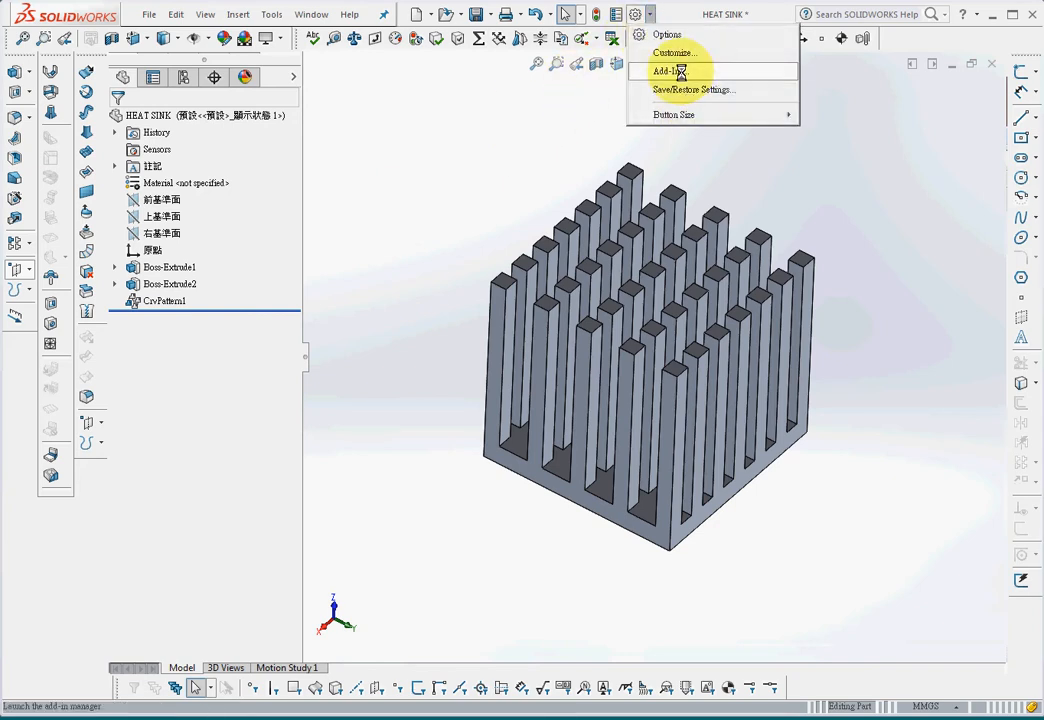
pyautogui.click(680, 73)
pyautogui.click(473, 333)
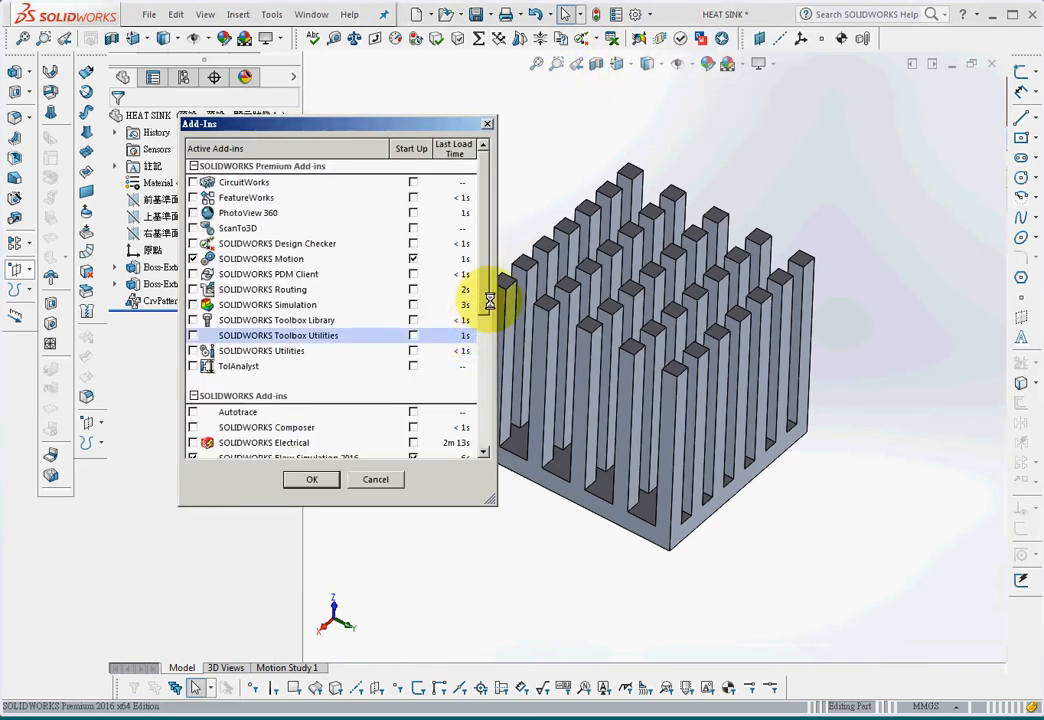
pyautogui.moveTo(488, 302); pyautogui.dragTo(491, 363)
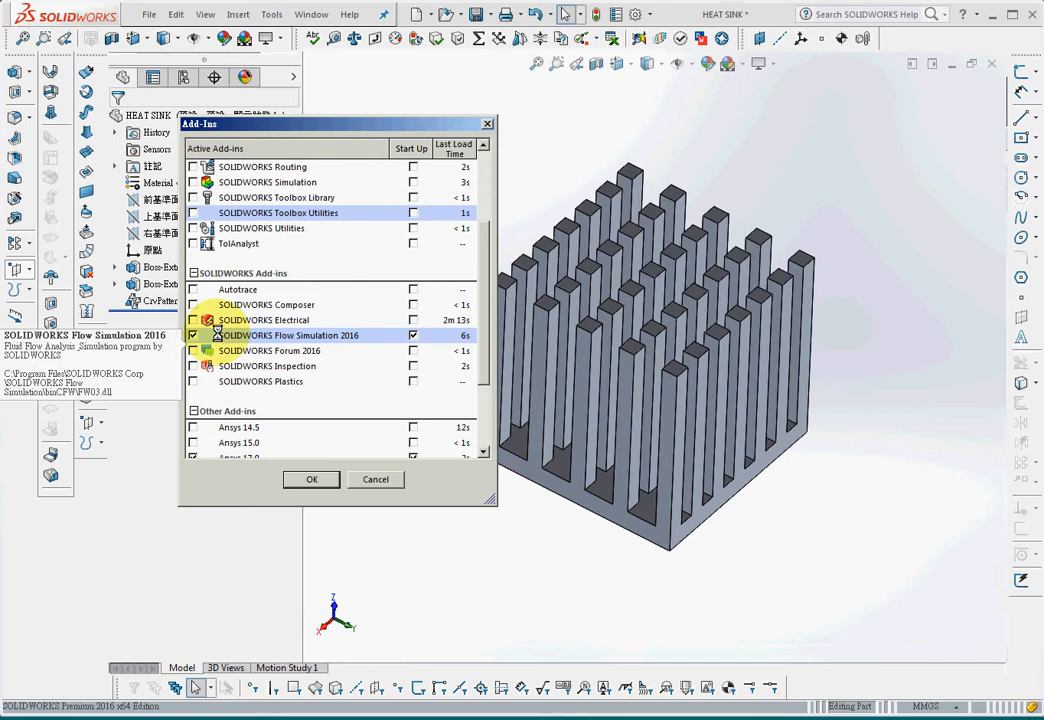
pyautogui.click(375, 479)
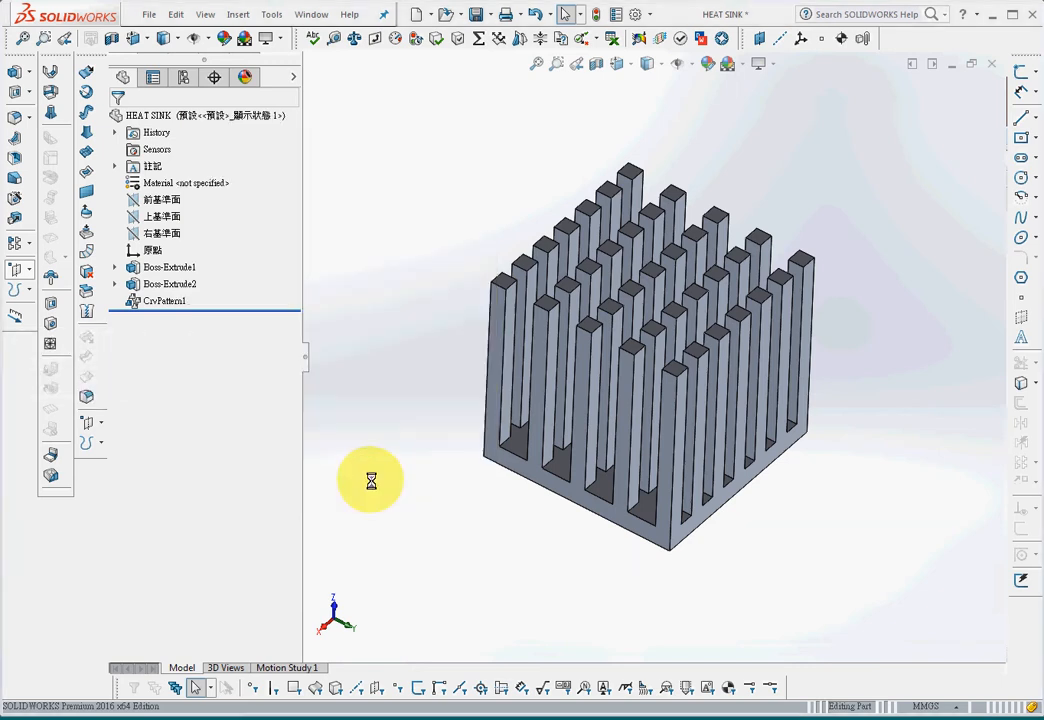
# Show the Flow Simulation Main toolbar and create Project(1) from the internal_water template on the current configuration, without creating lids
pyautogui.rightClick(904, 35)
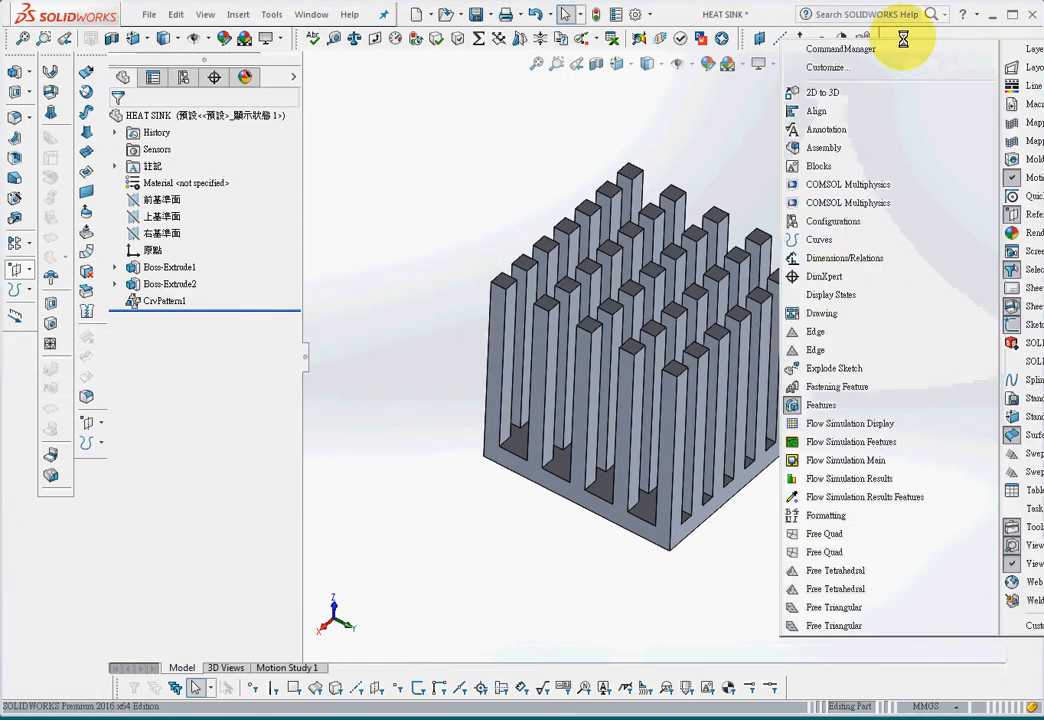
pyautogui.click(876, 460)
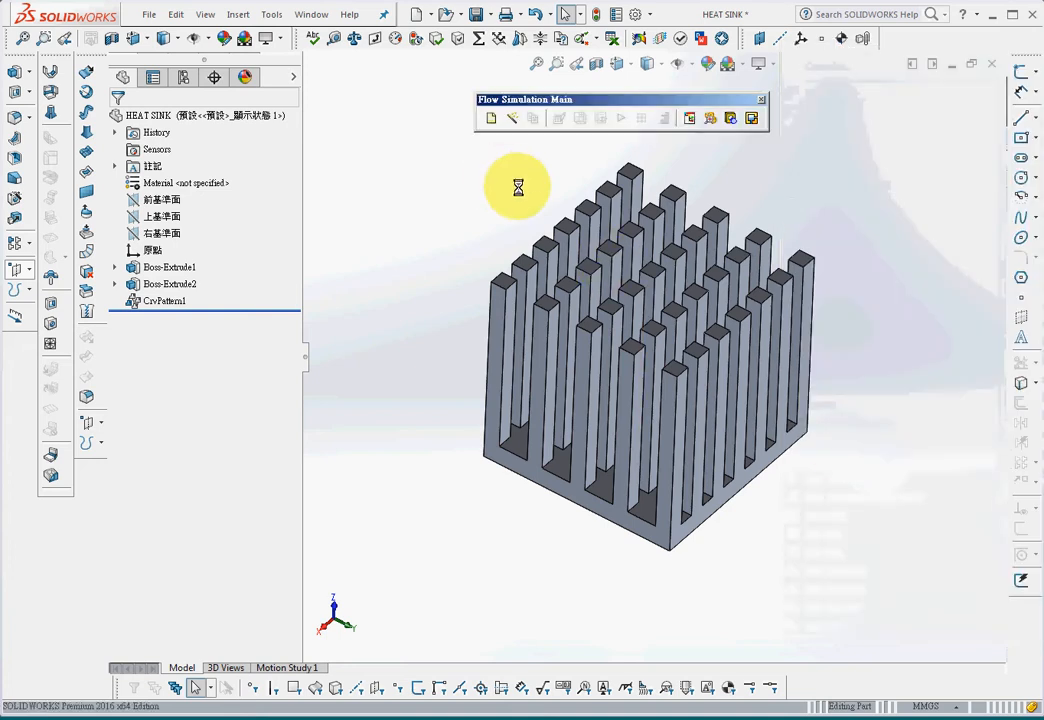
pyautogui.click(491, 119)
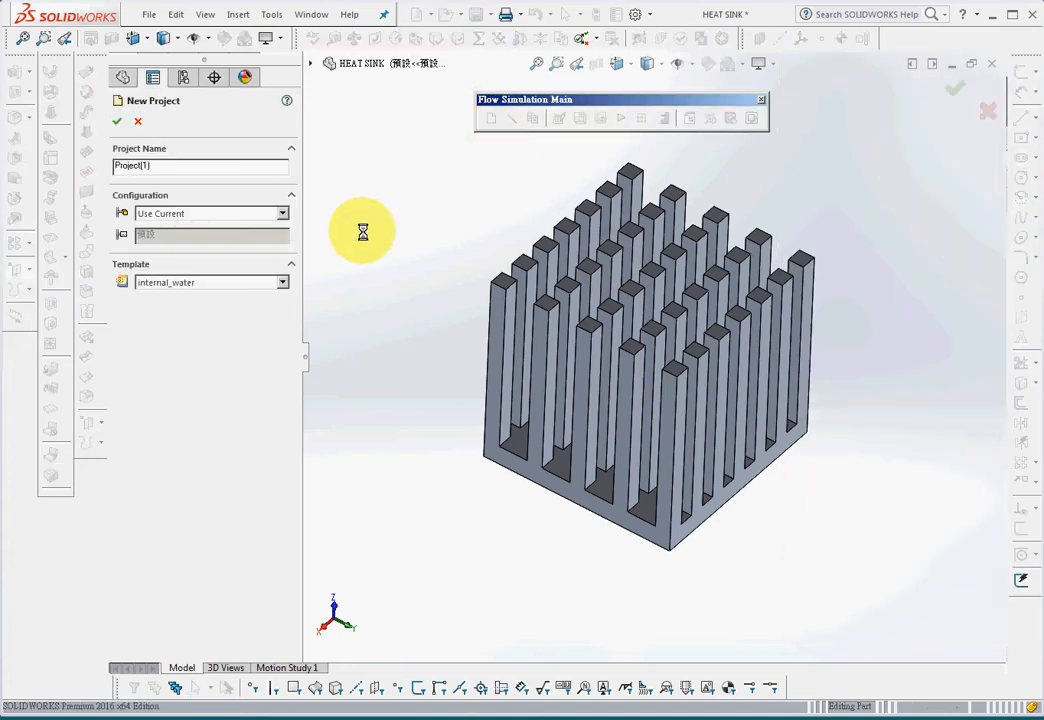
pyautogui.click(117, 121)
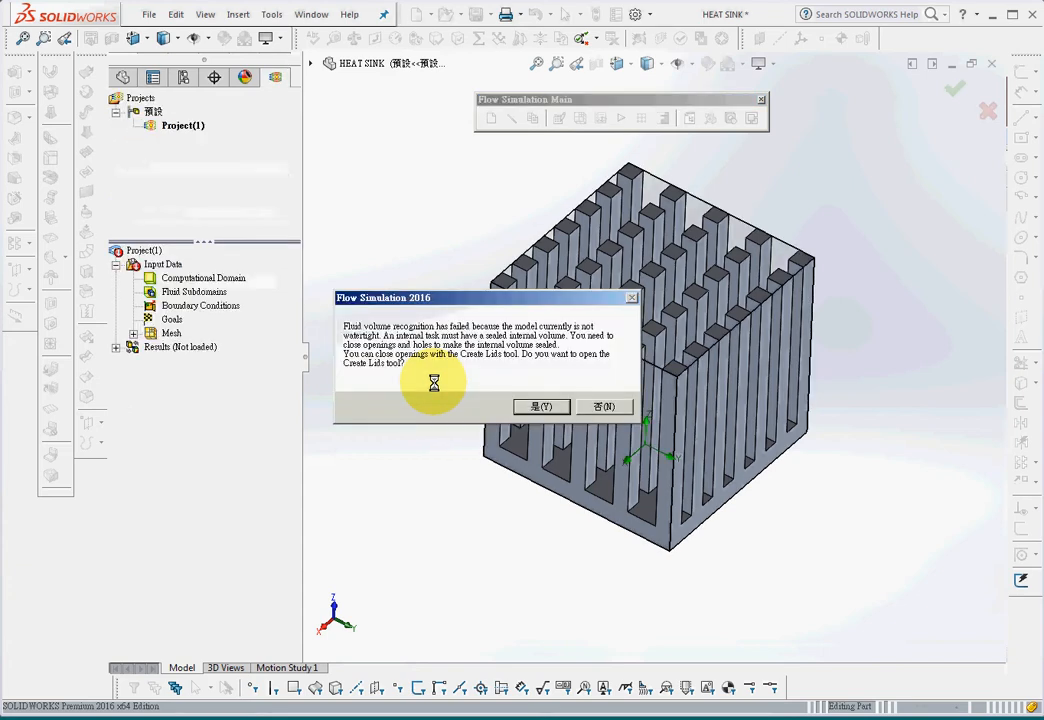
pyautogui.click(533, 406)
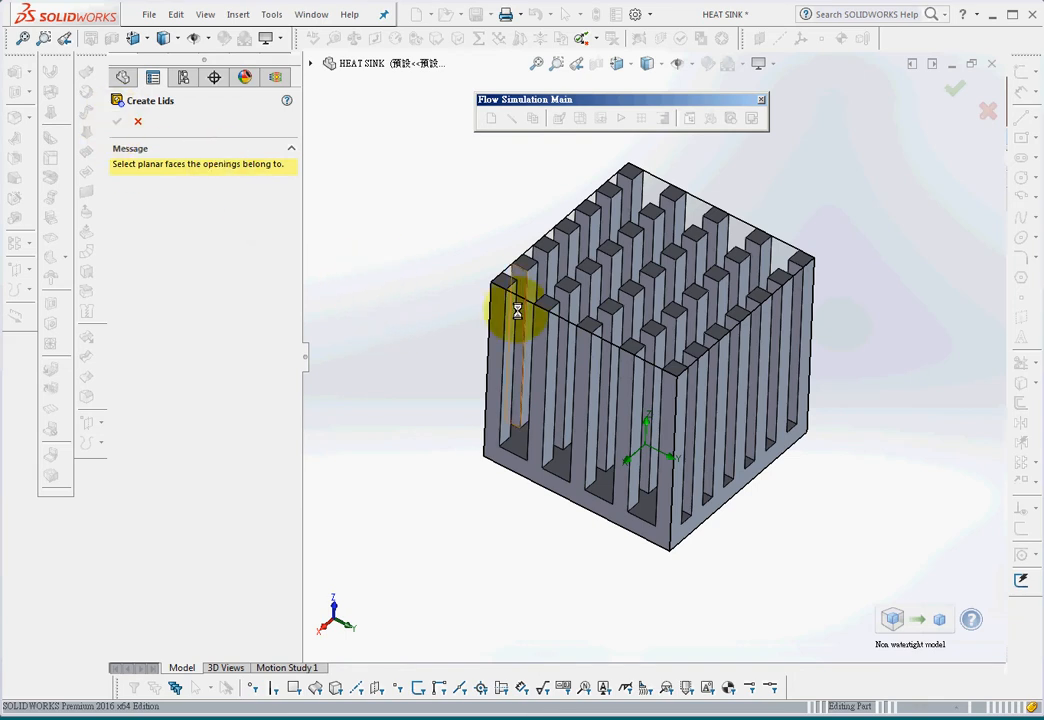
pyautogui.click(140, 122)
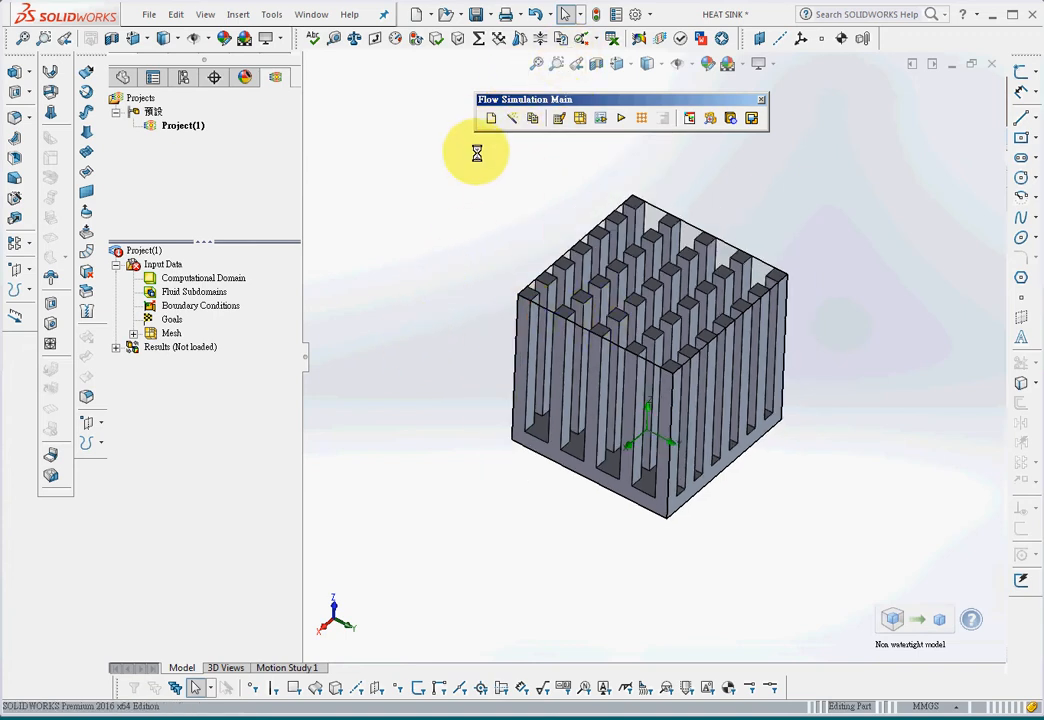
# Start a wizard-based flow project named Project(2) on the current configuration, using the SI (m-kg-s) unit system
pyautogui.click(512, 119)
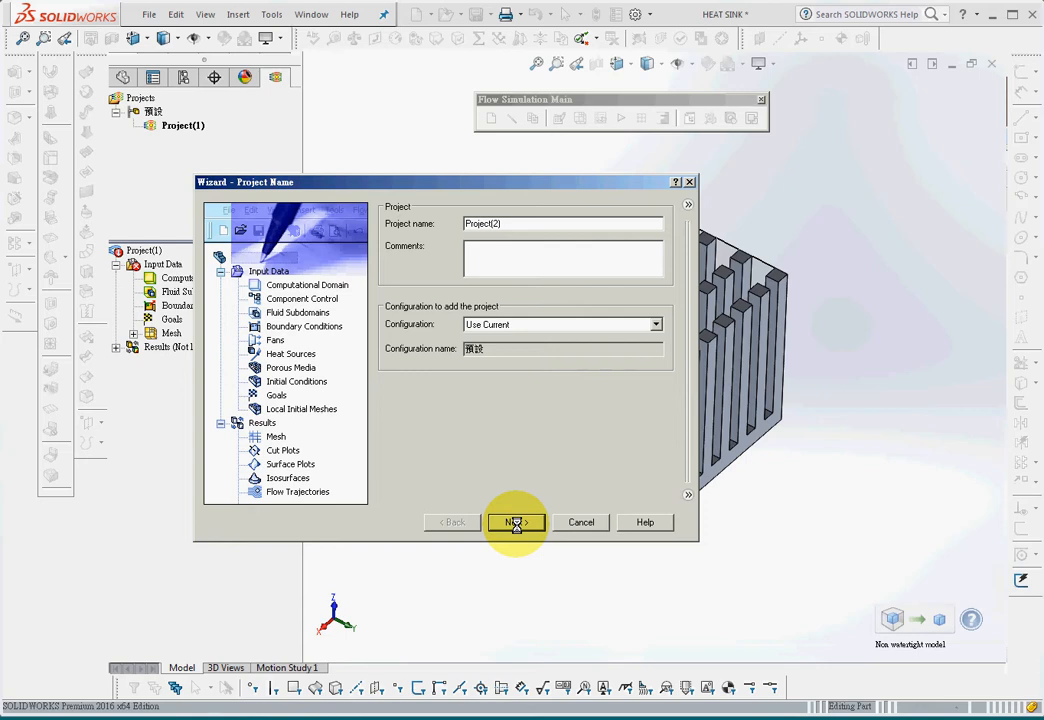
pyautogui.click(516, 522)
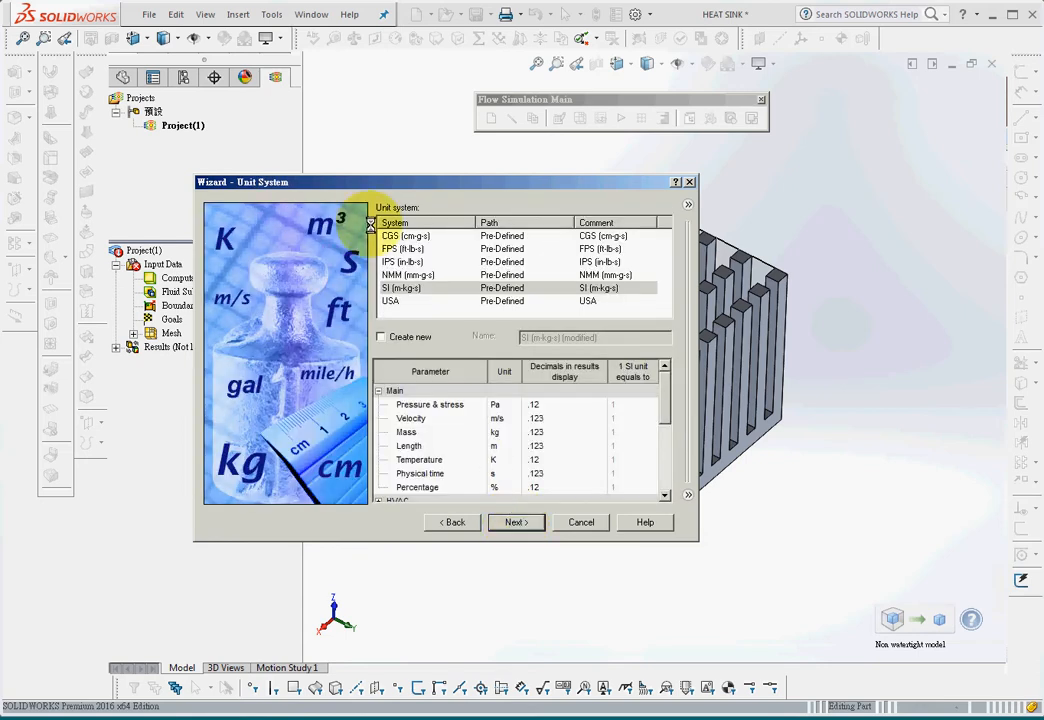
pyautogui.click(517, 522)
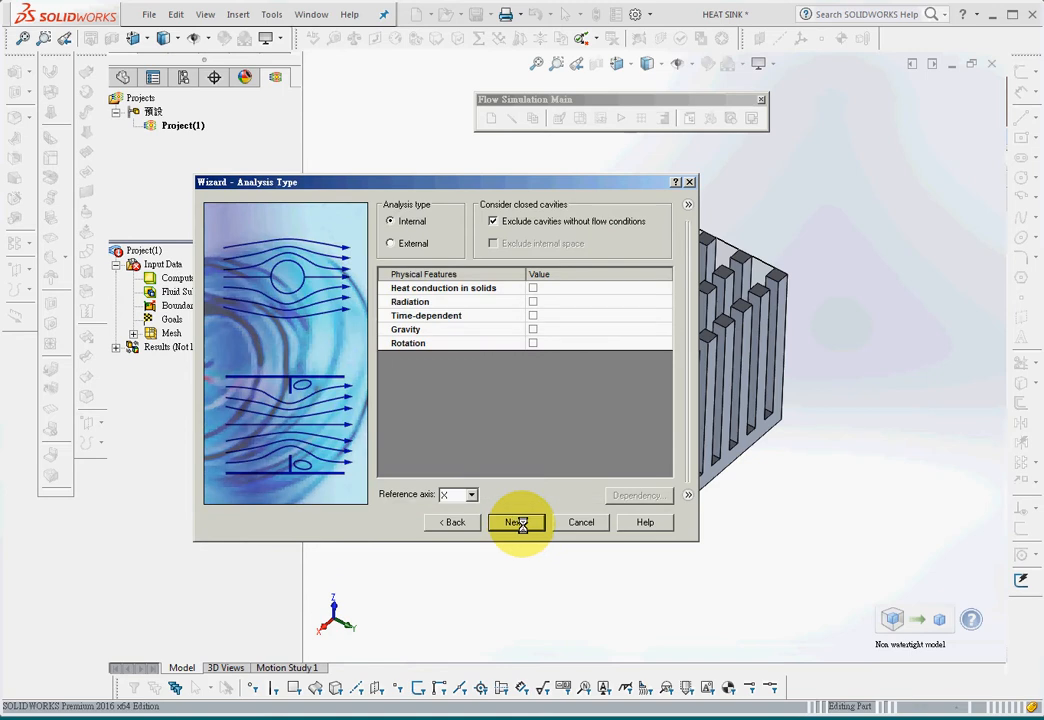
# Set the analysis type to External and enable heat conduction in solids and gravity
pyautogui.click(391, 243)
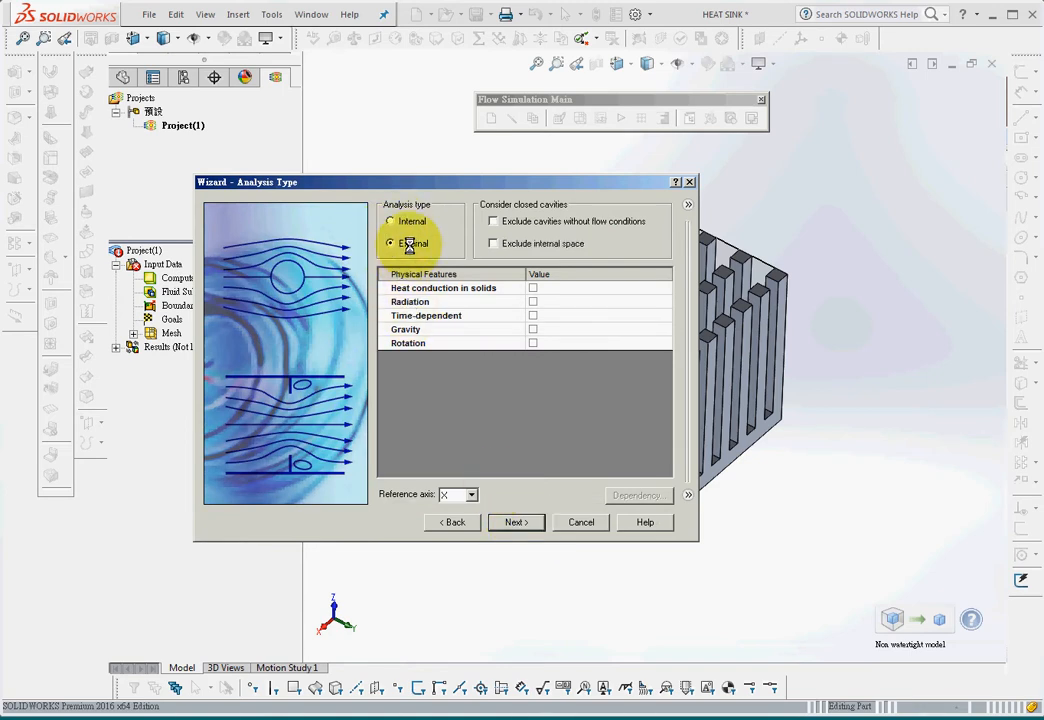
pyautogui.click(533, 288)
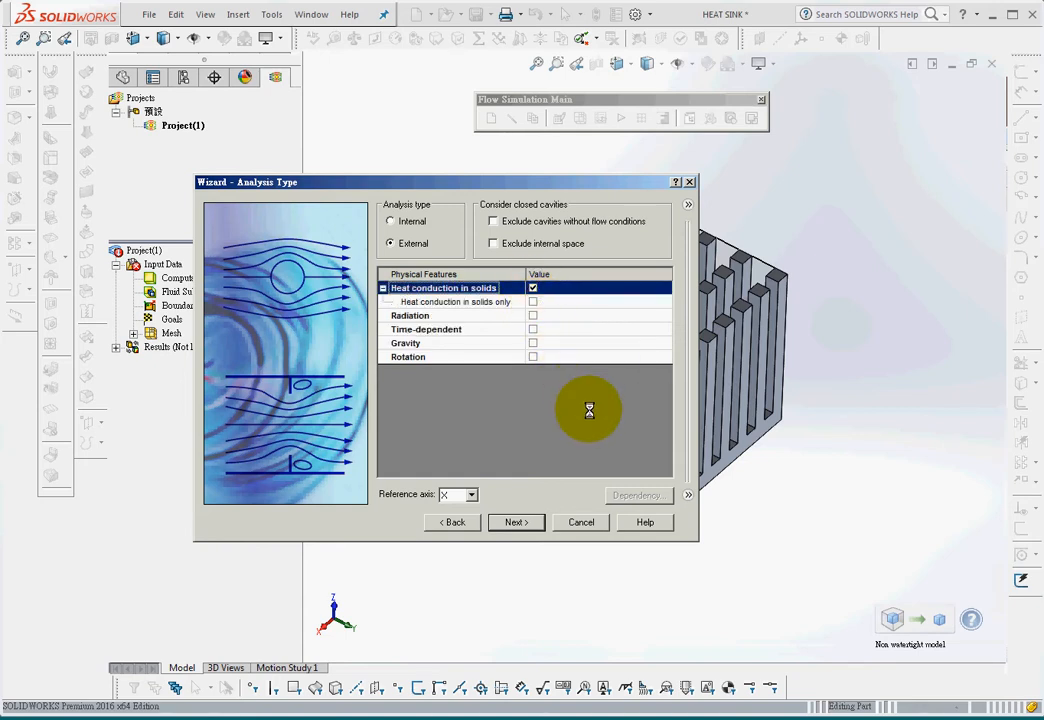
pyautogui.click(533, 342)
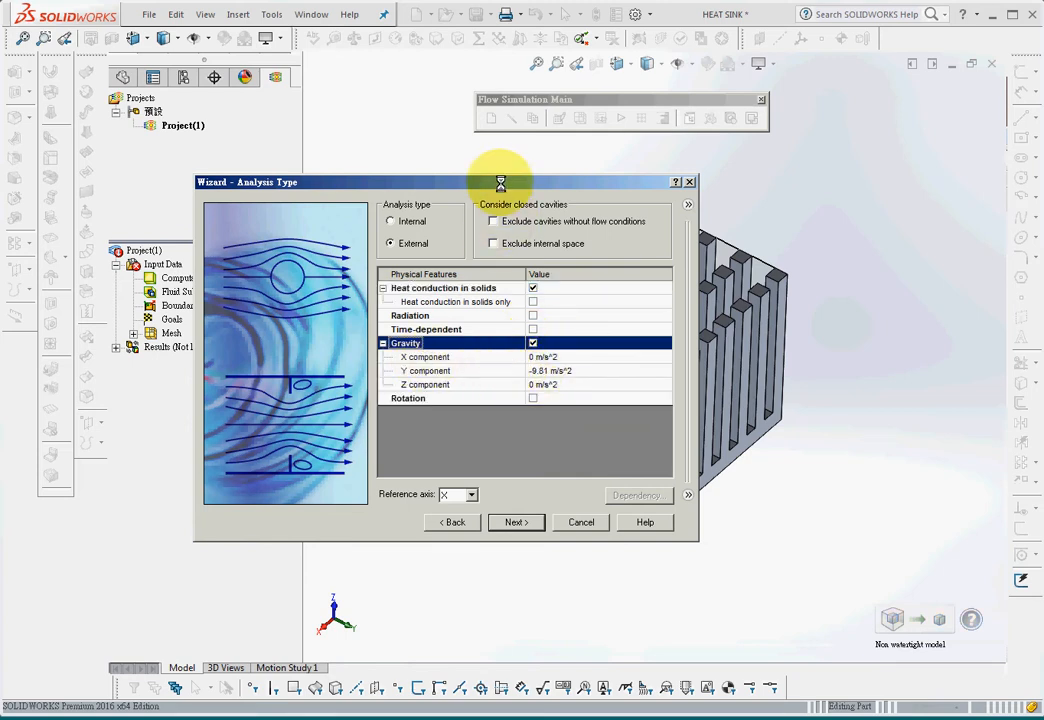
# Set the gravity's Y component to 0 m/s^2 and its Z component to -9.81 m/s^2
pyautogui.moveTo(499, 180); pyautogui.dragTo(639, 205)
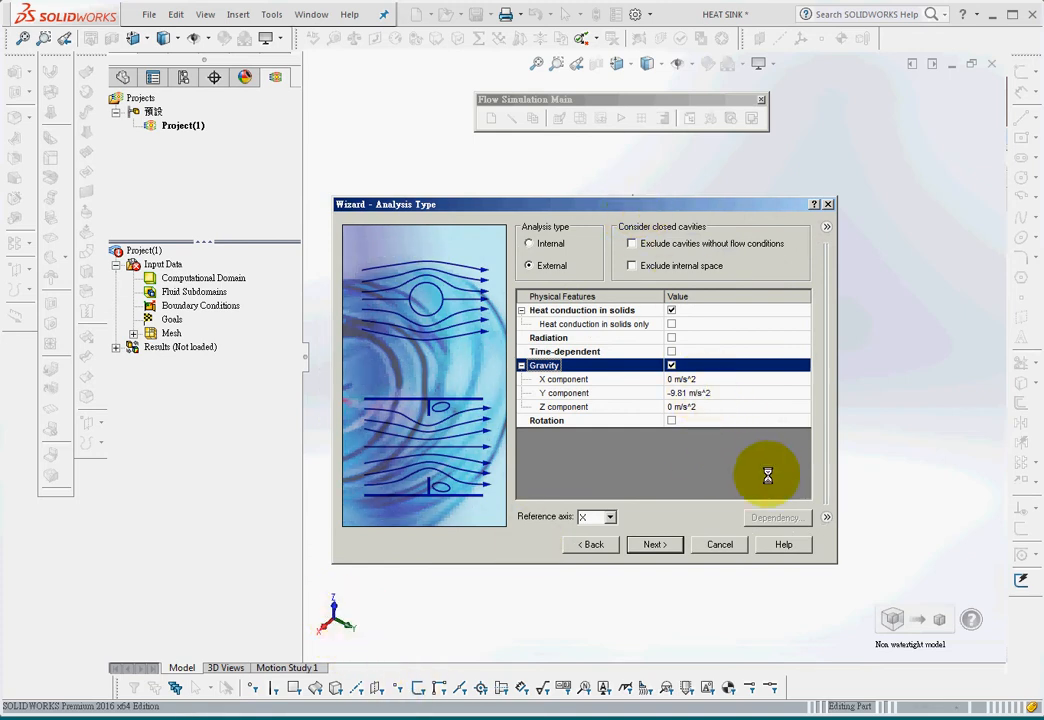
pyautogui.click(692, 393)
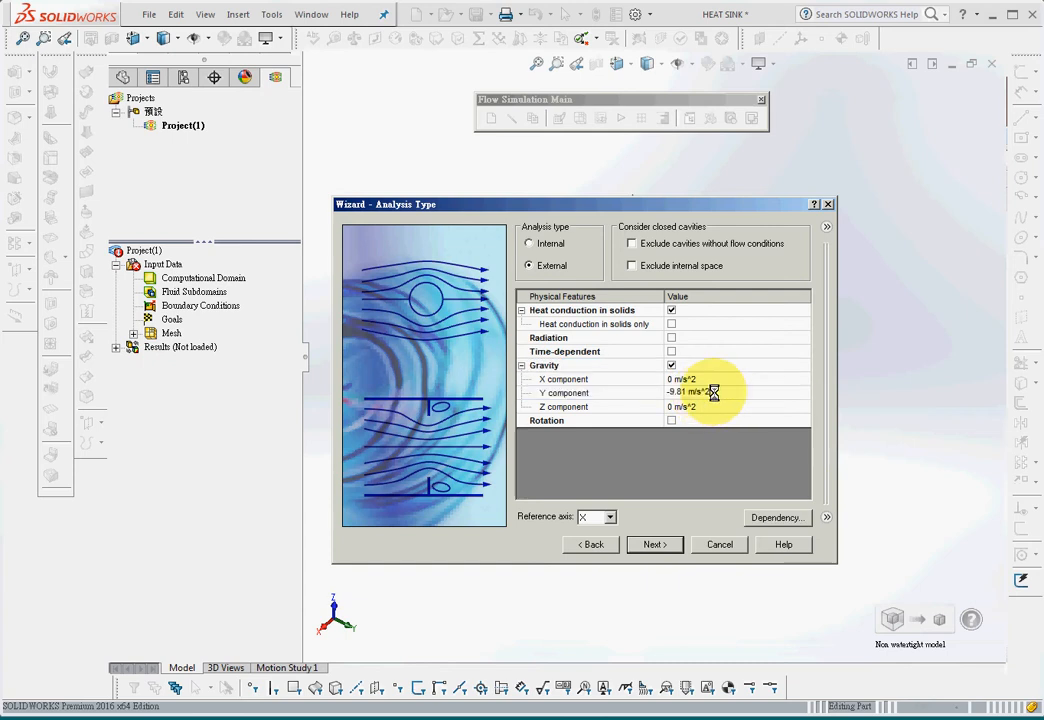
pyautogui.moveTo(713, 393); pyautogui.dragTo(654, 397)
pyautogui.press('BackSpace')
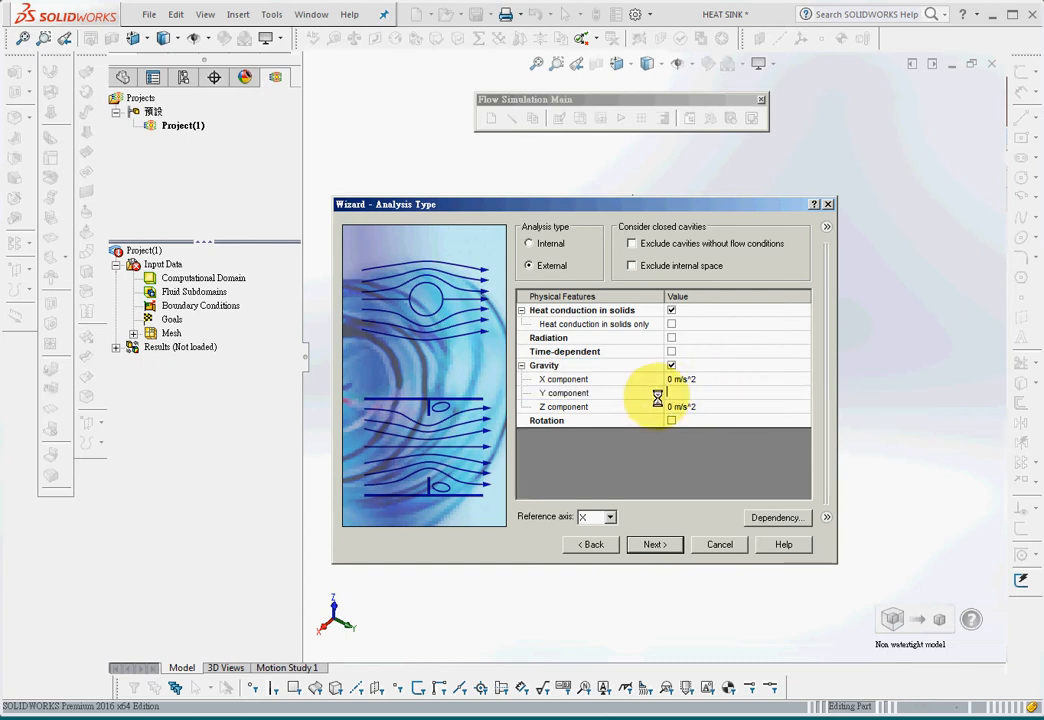
pyautogui.write('0')
pyautogui.click(679, 406)
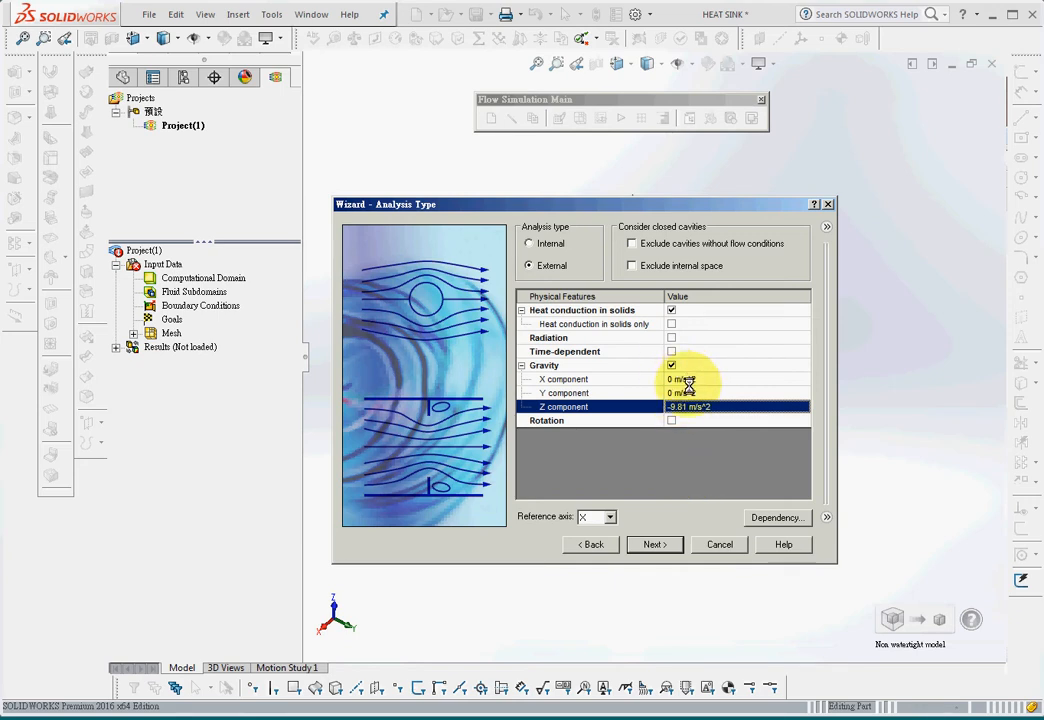
# Set the reference axis to Z, keep heat conduction in solids enabled, and accept the analysis type settings
pyautogui.moveTo(665, 206); pyautogui.dragTo(715, 193)
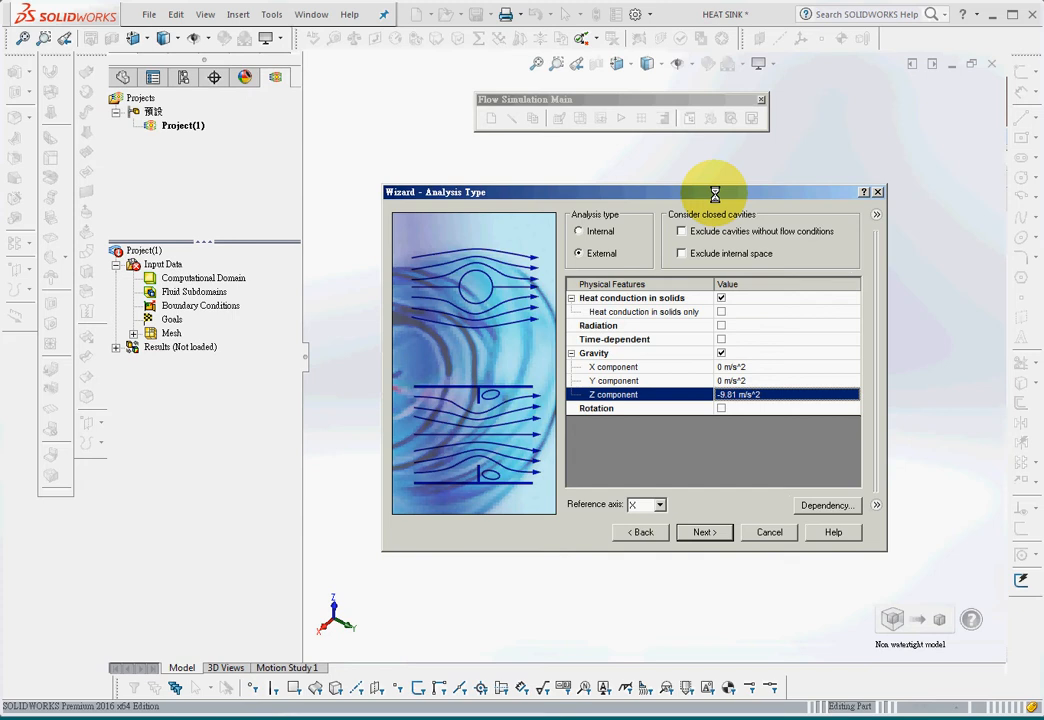
pyautogui.click(661, 503)
pyautogui.click(650, 537)
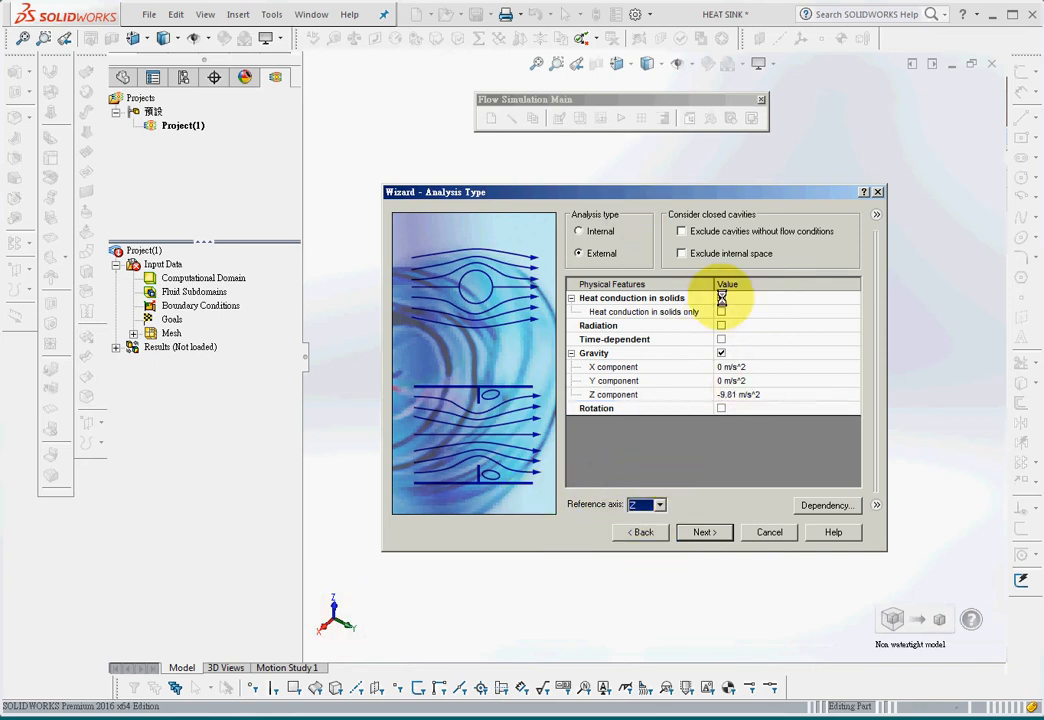
pyautogui.click(721, 297)
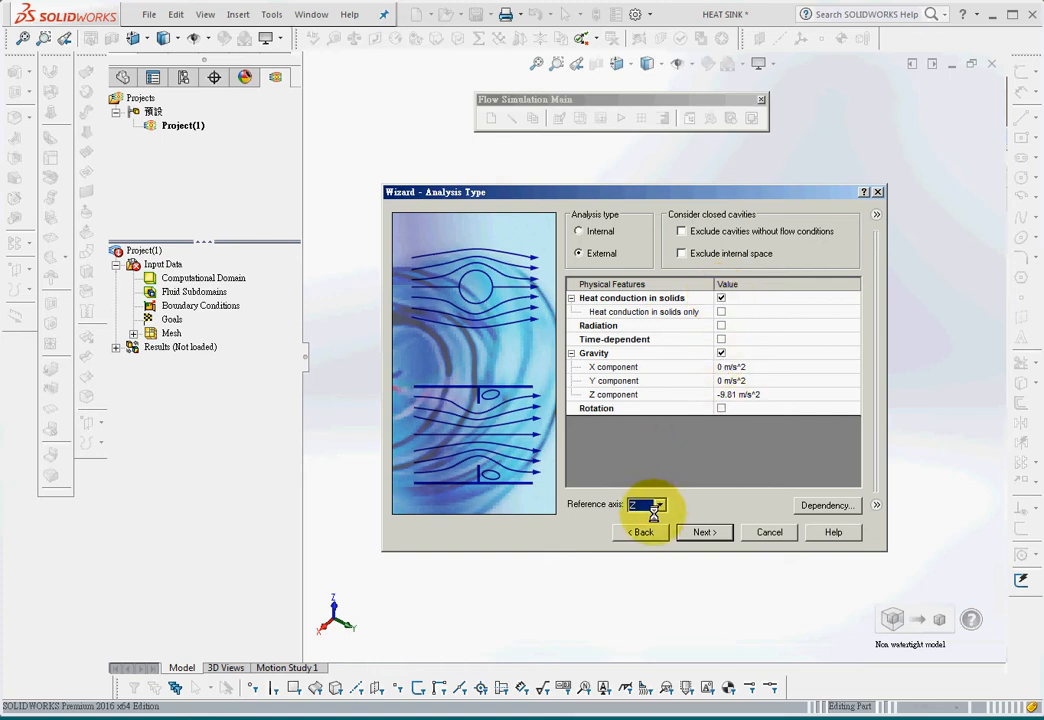
pyautogui.click(706, 532)
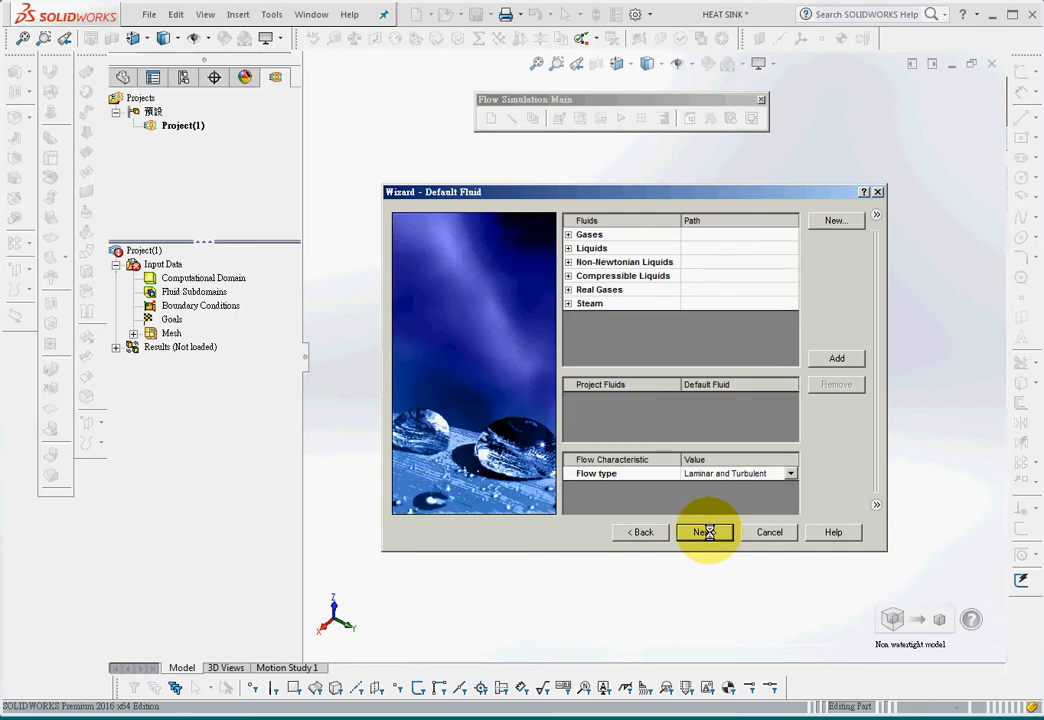
# Add the pre-defined gas Air as the project's default fluid and accept the fluid settings
pyautogui.click(568, 234)
pyautogui.click(606, 276)
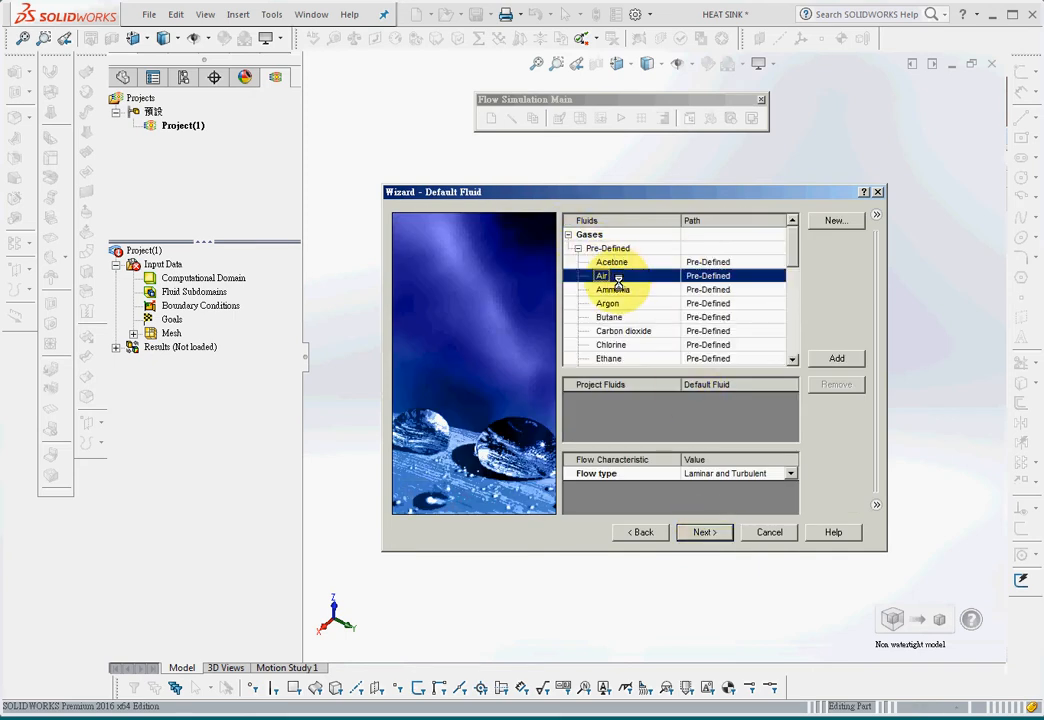
pyautogui.click(840, 359)
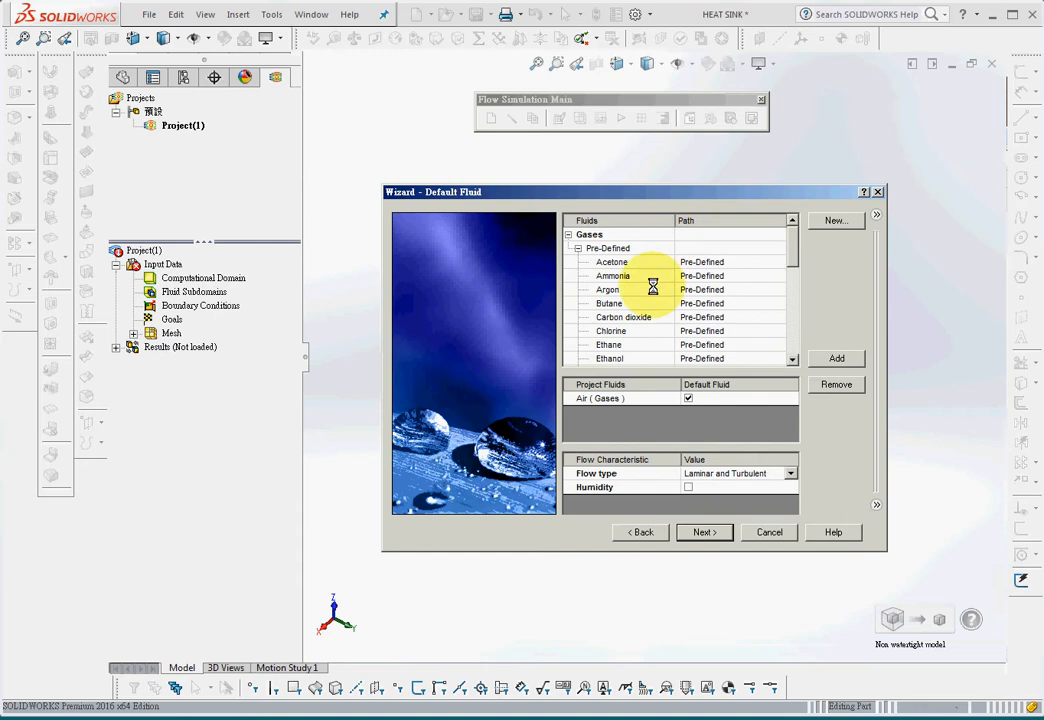
pyautogui.click(706, 532)
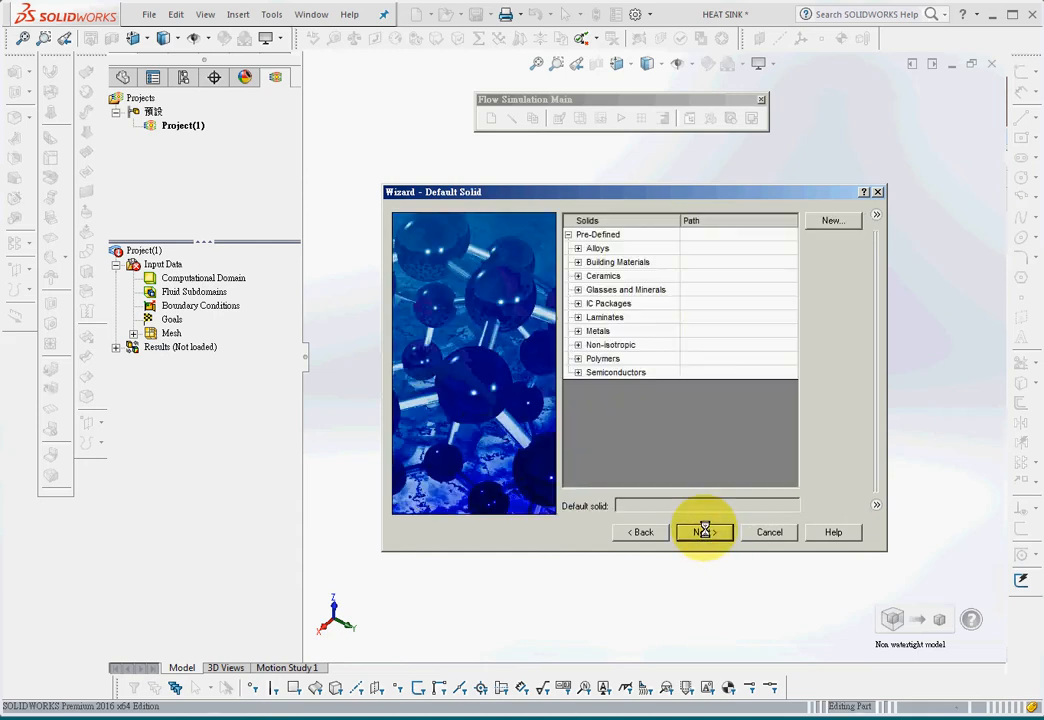
# Choose the pre-defined alloy Aluminum 6061 as the default solid and accept it
pyautogui.click(578, 248)
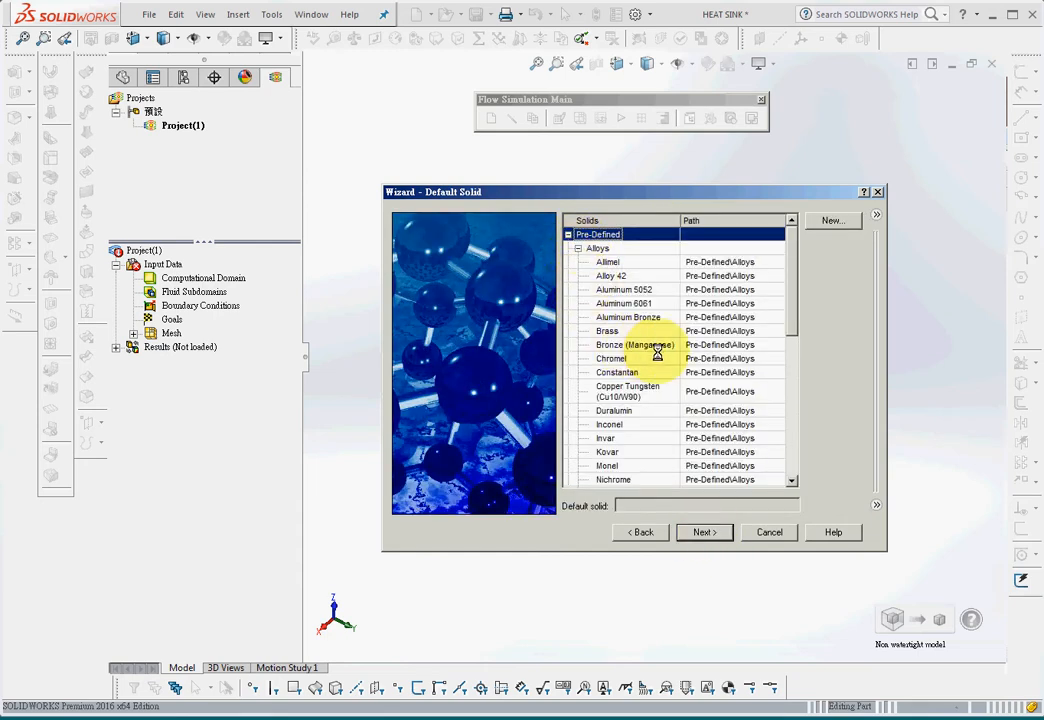
pyautogui.click(639, 304)
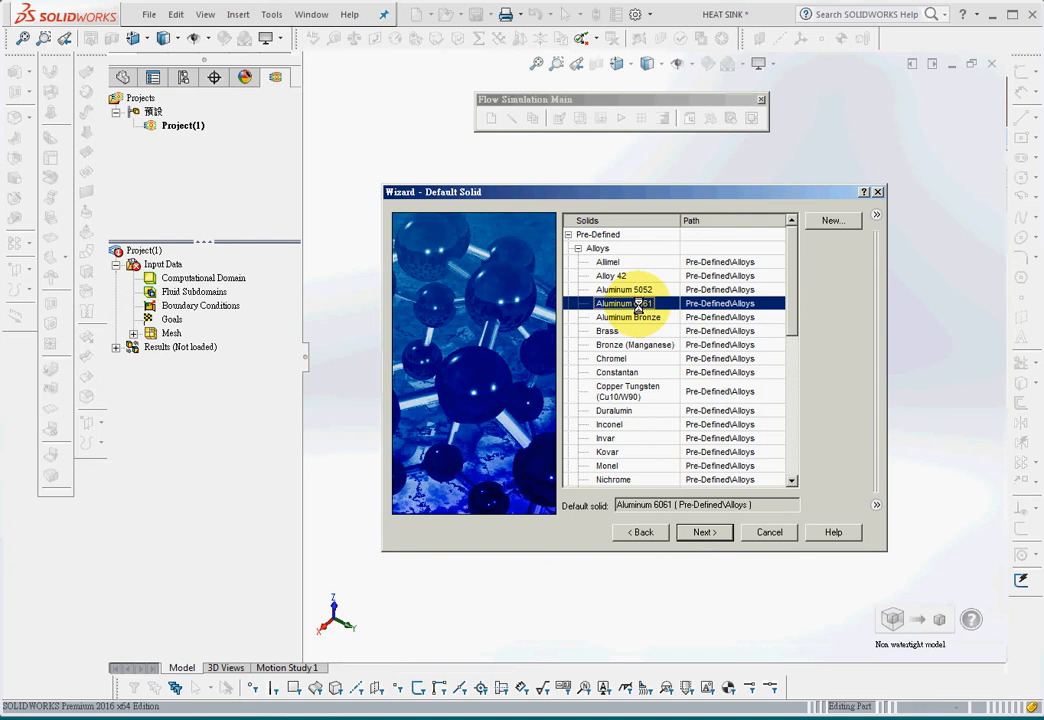
pyautogui.click(706, 532)
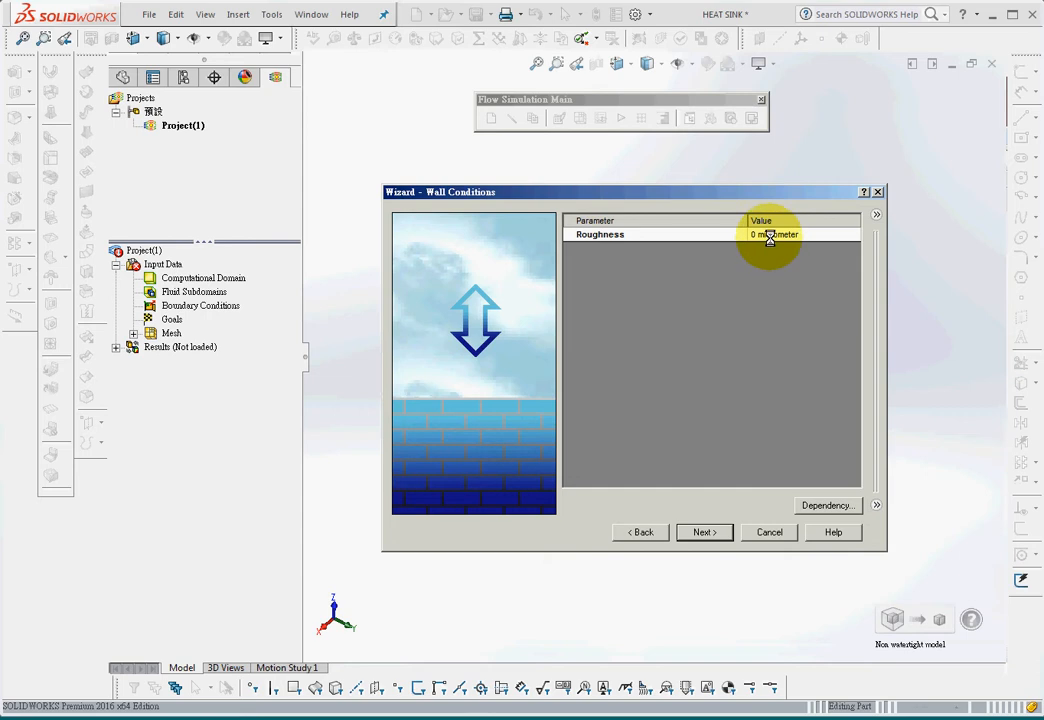
# Accept the default wall conditions and the initial and ambient conditions, and finish the project wizard
pyautogui.click(704, 532)
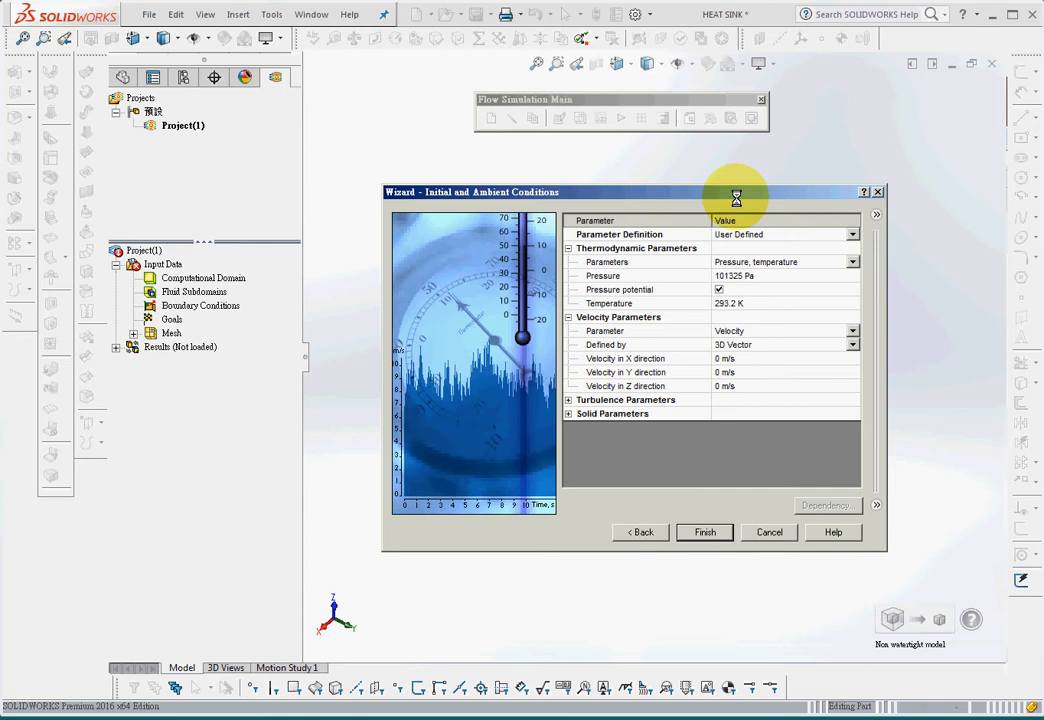
pyautogui.moveTo(736, 195); pyautogui.dragTo(679, 329)
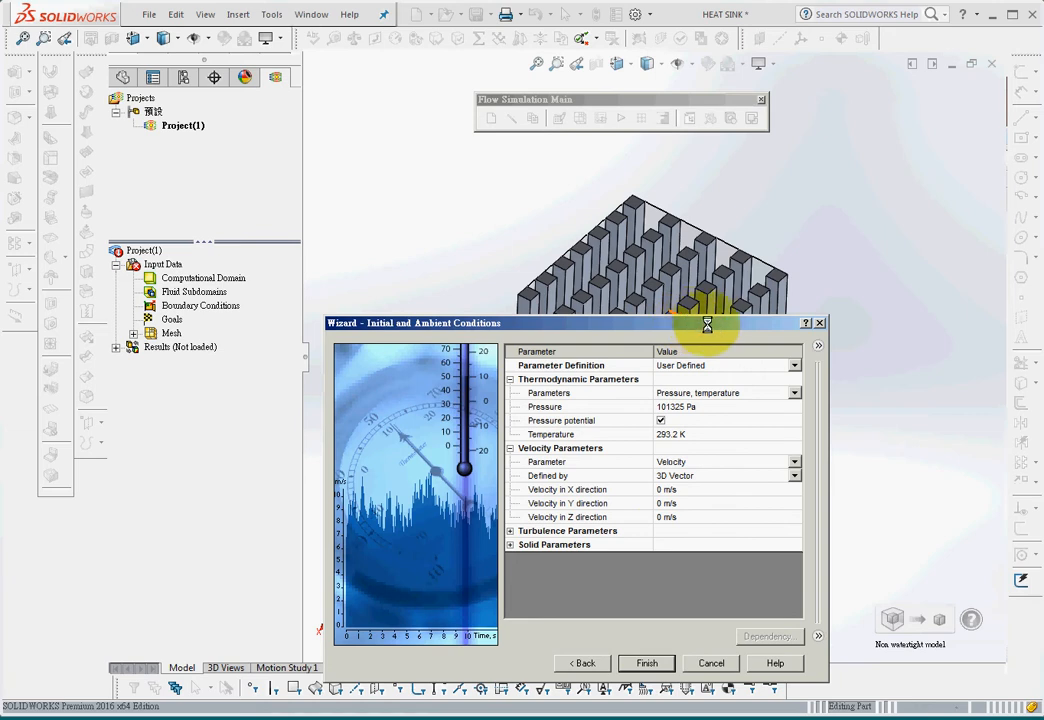
pyautogui.moveTo(726, 324); pyautogui.dragTo(801, 207)
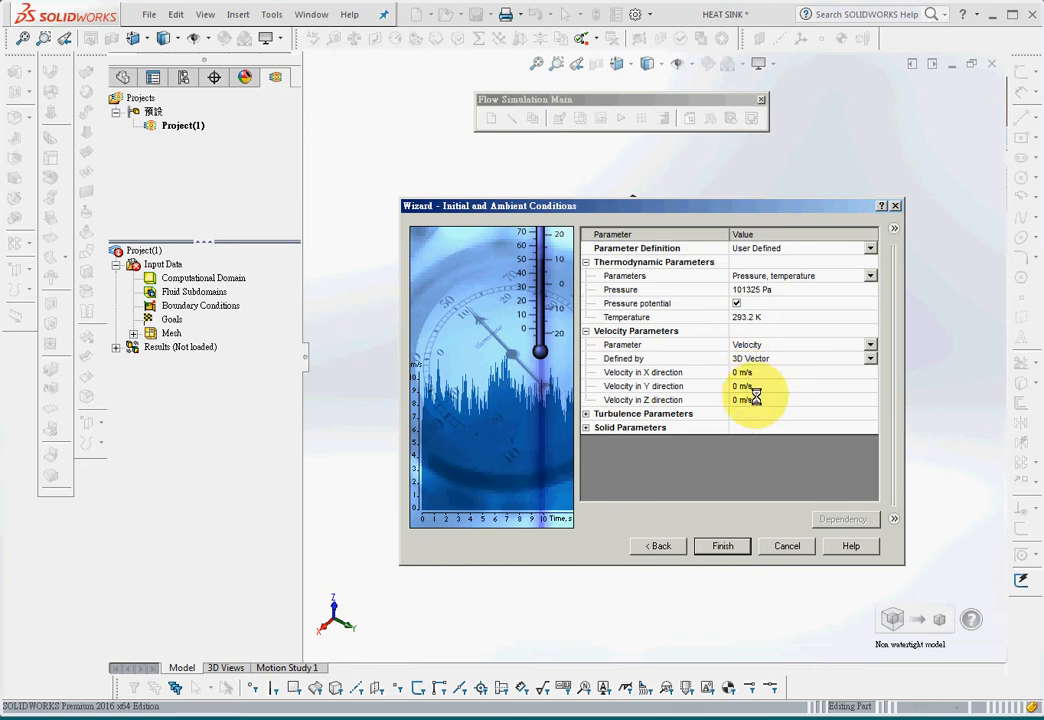
pyautogui.moveTo(744, 205); pyautogui.dragTo(709, 216)
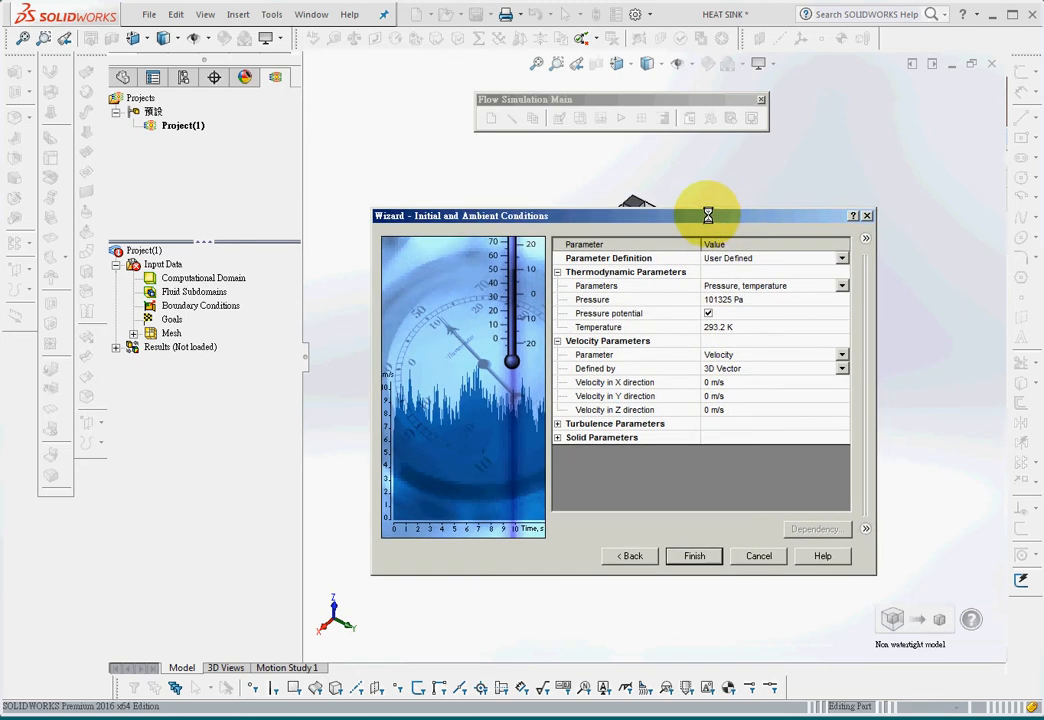
pyautogui.click(694, 556)
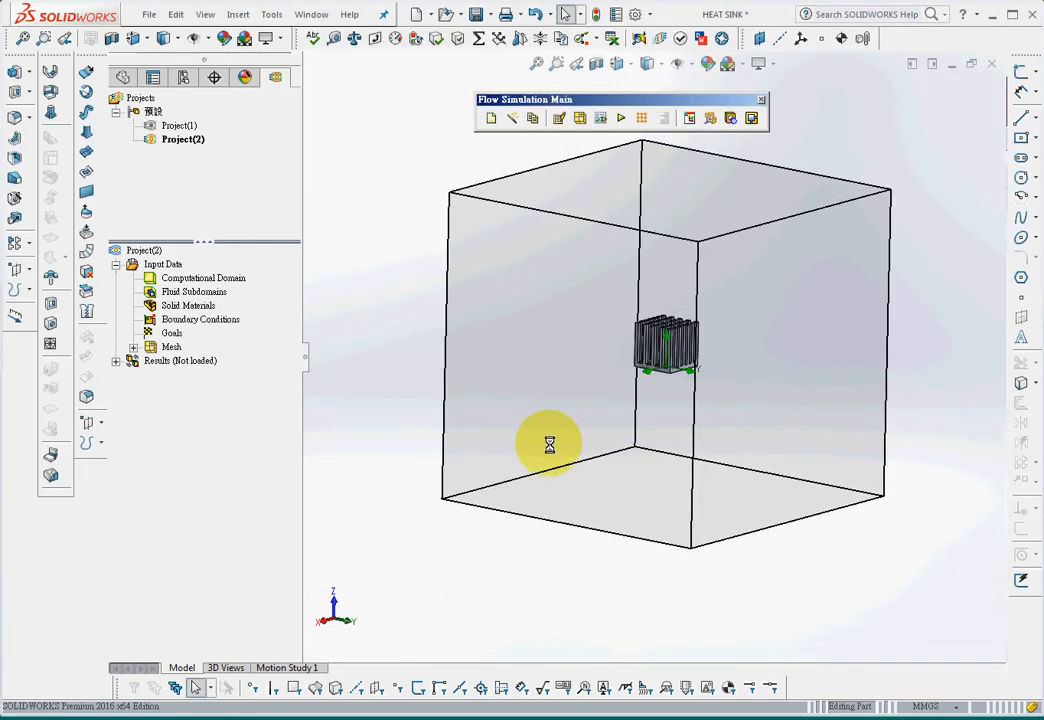
# Extend the computational domain's maximum Z boundary to 5 m and accept the domain size
pyautogui.rightClick(228, 272)
pyautogui.click(272, 280)
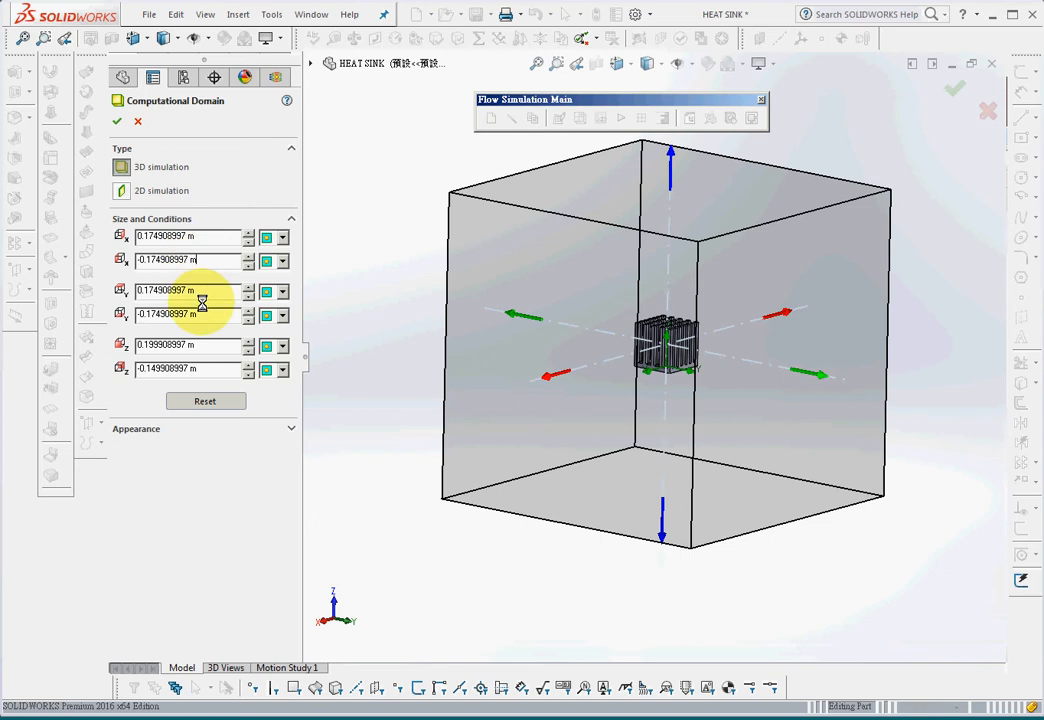
pyautogui.doubleClick(203, 345)
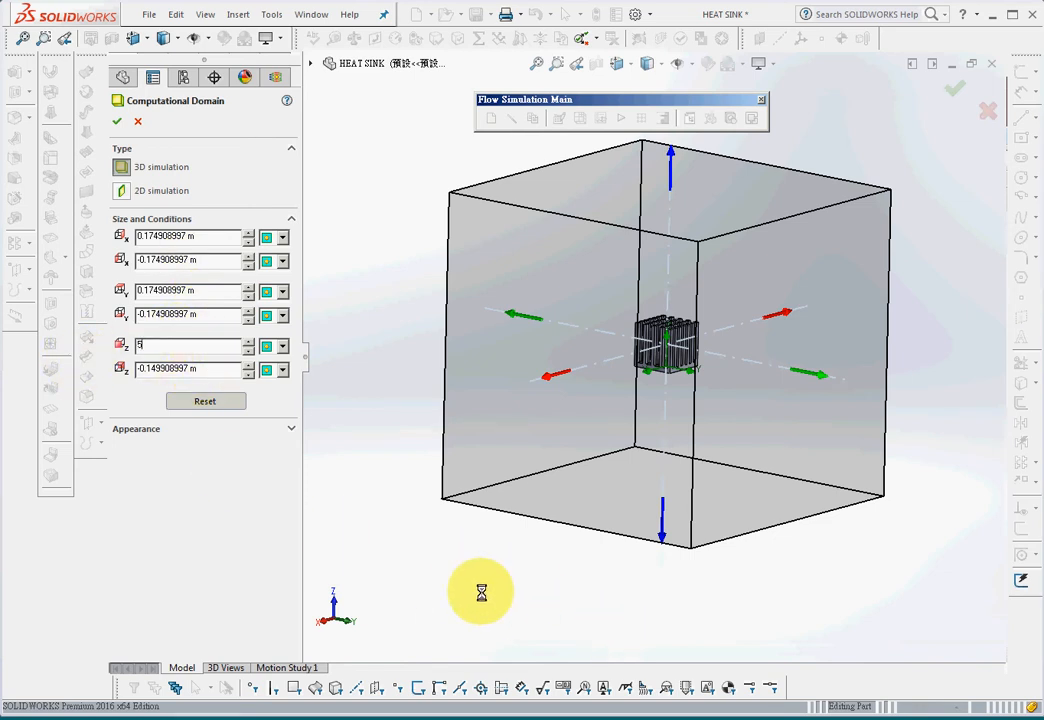
pyautogui.press('Return')
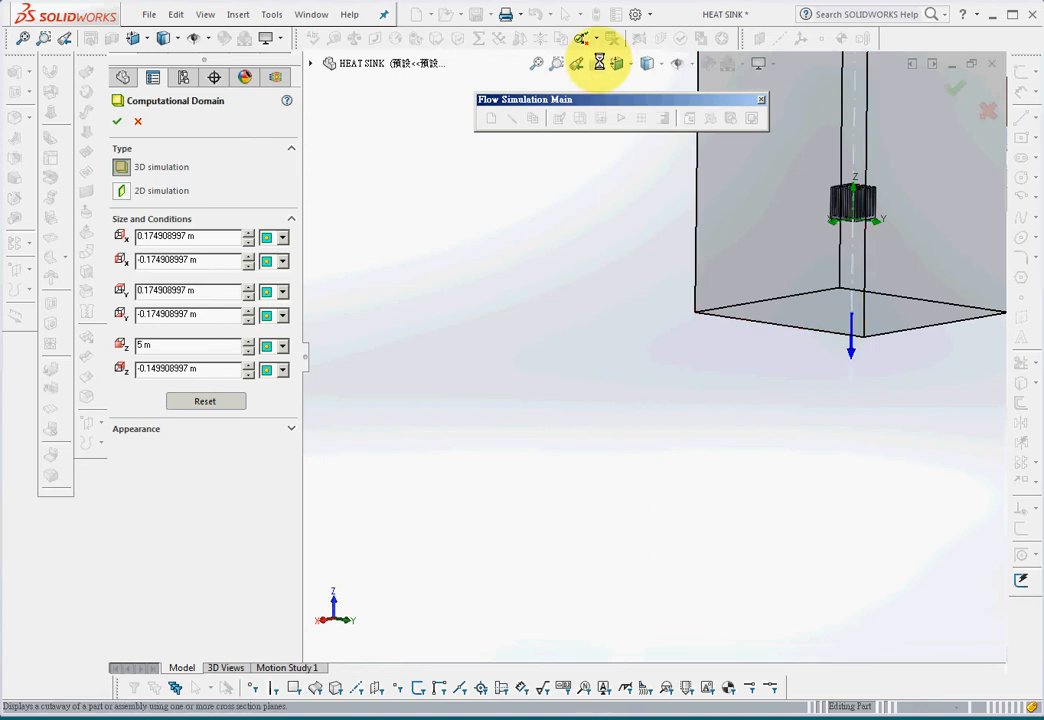
pyautogui.click(536, 63)
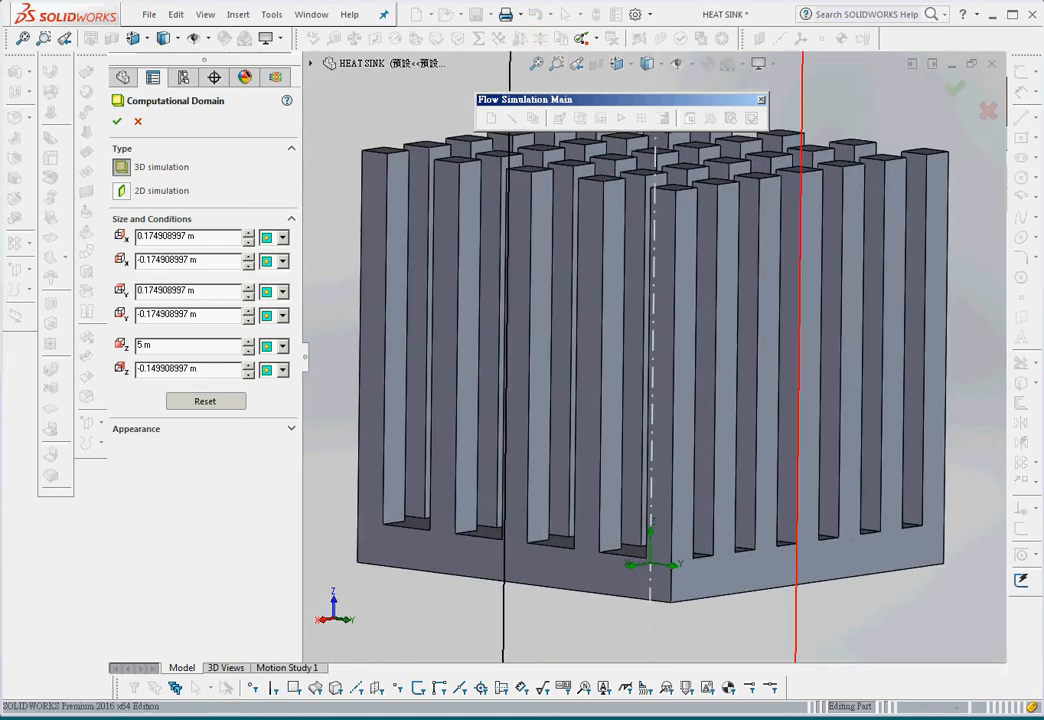
pyautogui.click(115, 122)
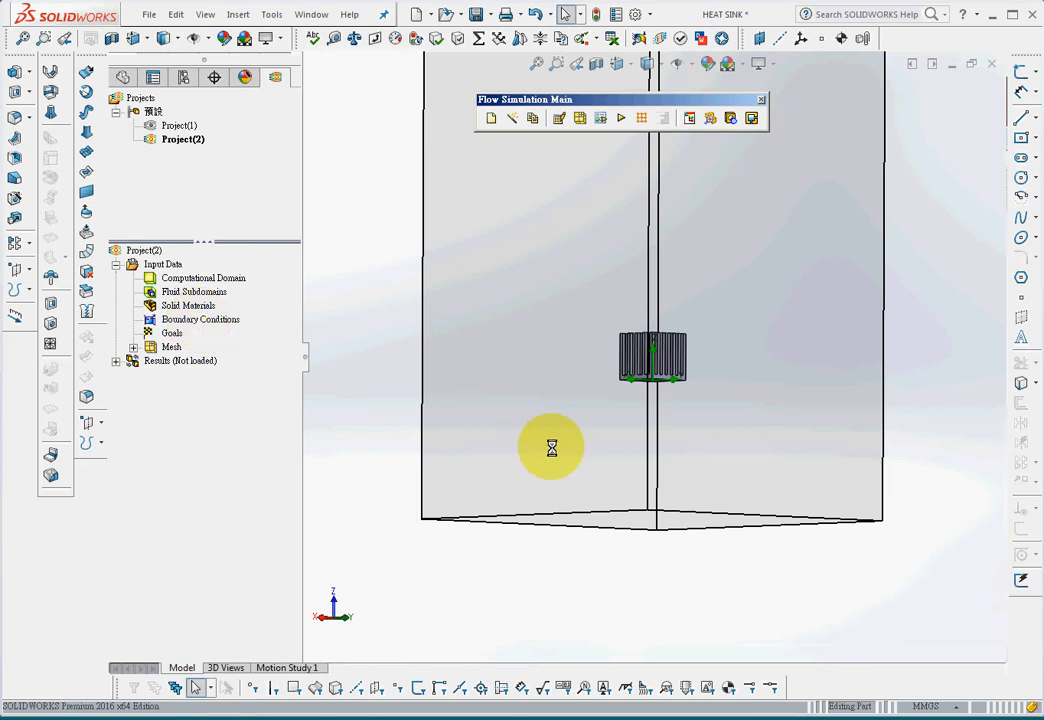
# Add a surface source with a 28 W heat generation rate on the heat sink's bottom face
pyautogui.click(658, 380)
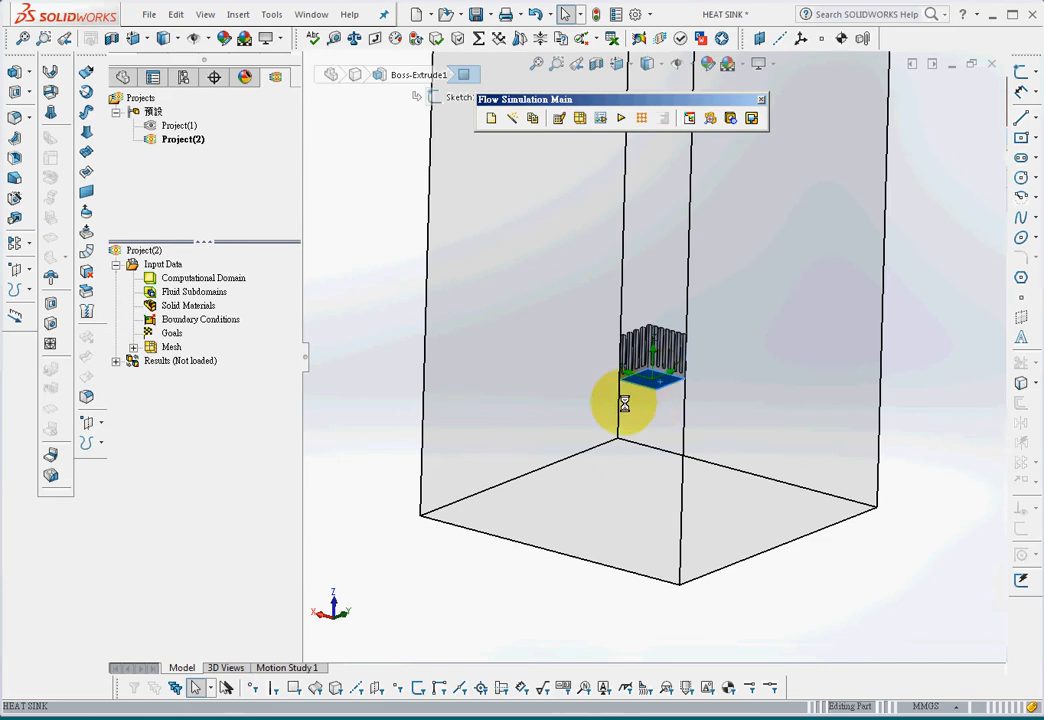
pyautogui.click(240, 15)
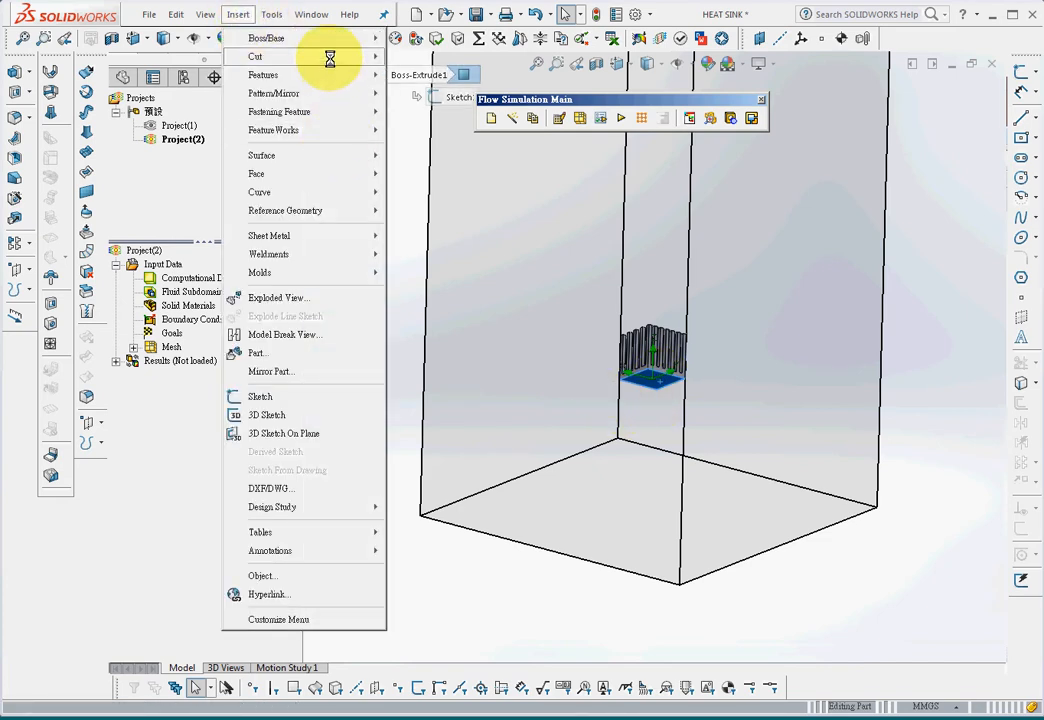
pyautogui.moveTo(311, 14)
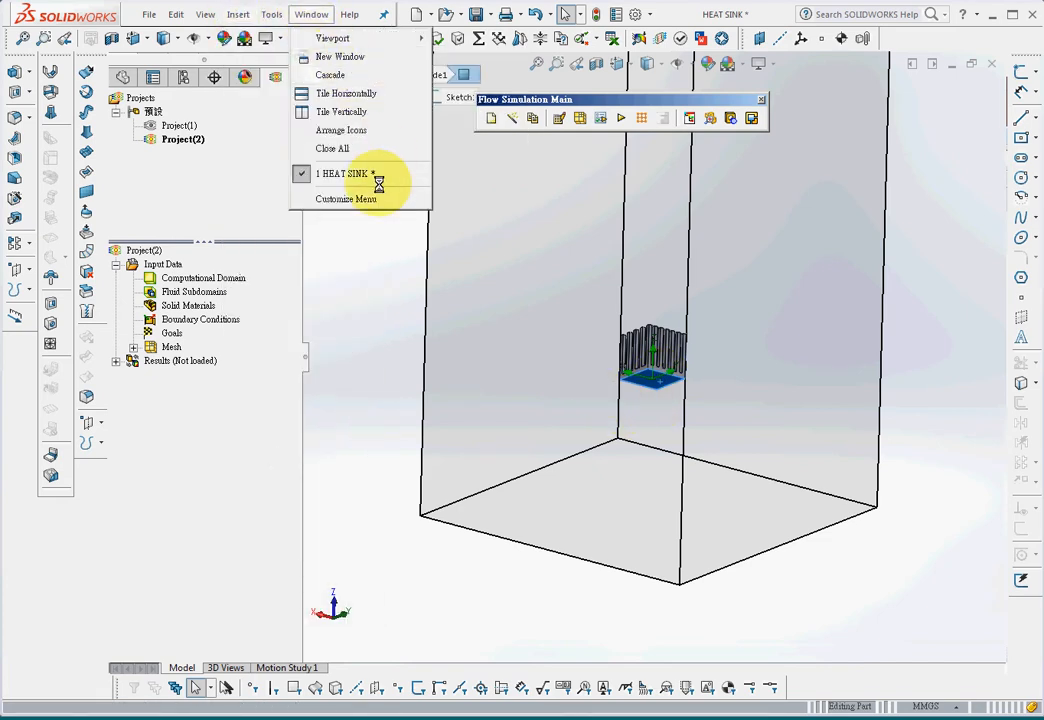
pyautogui.moveTo(272, 14)
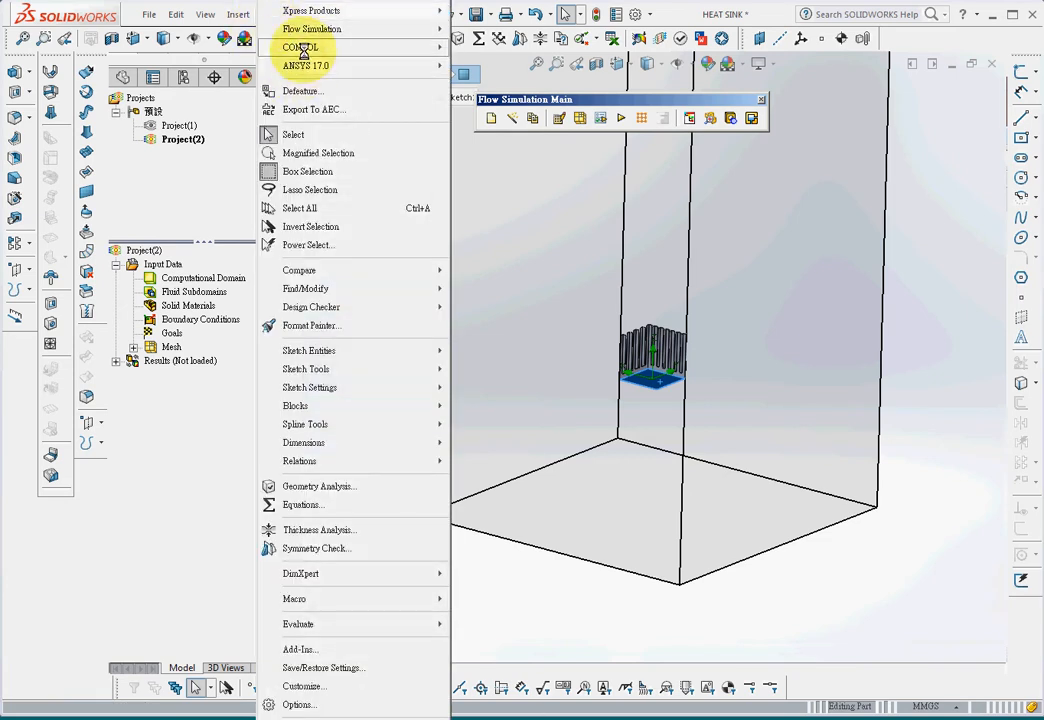
pyautogui.moveTo(302, 48)
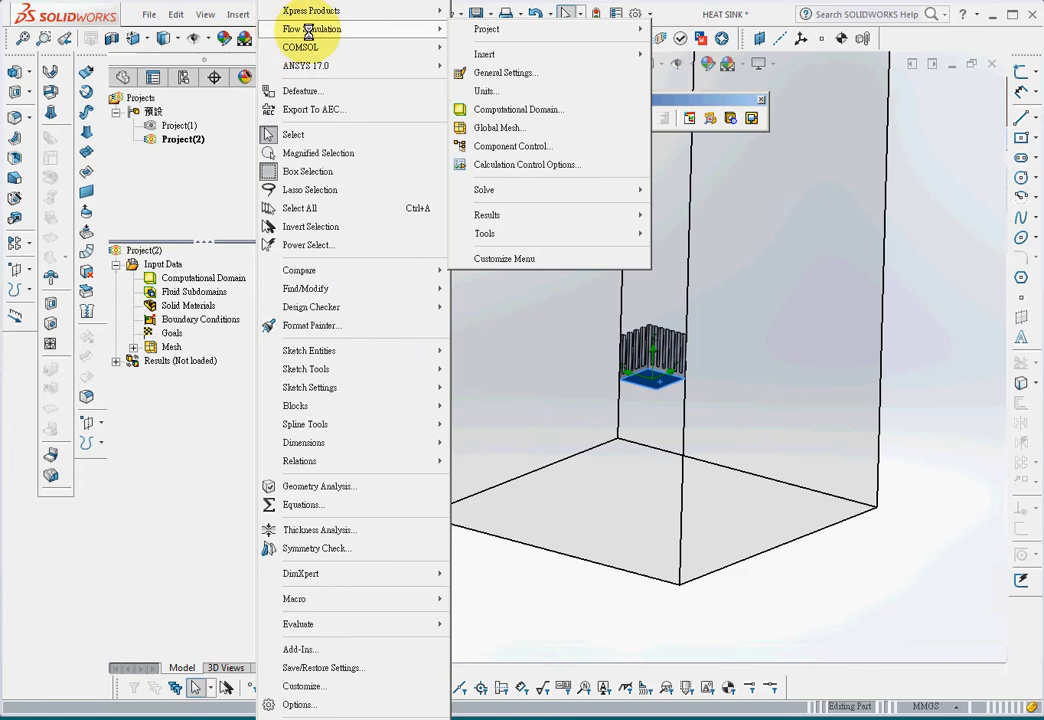
pyautogui.moveTo(484, 52)
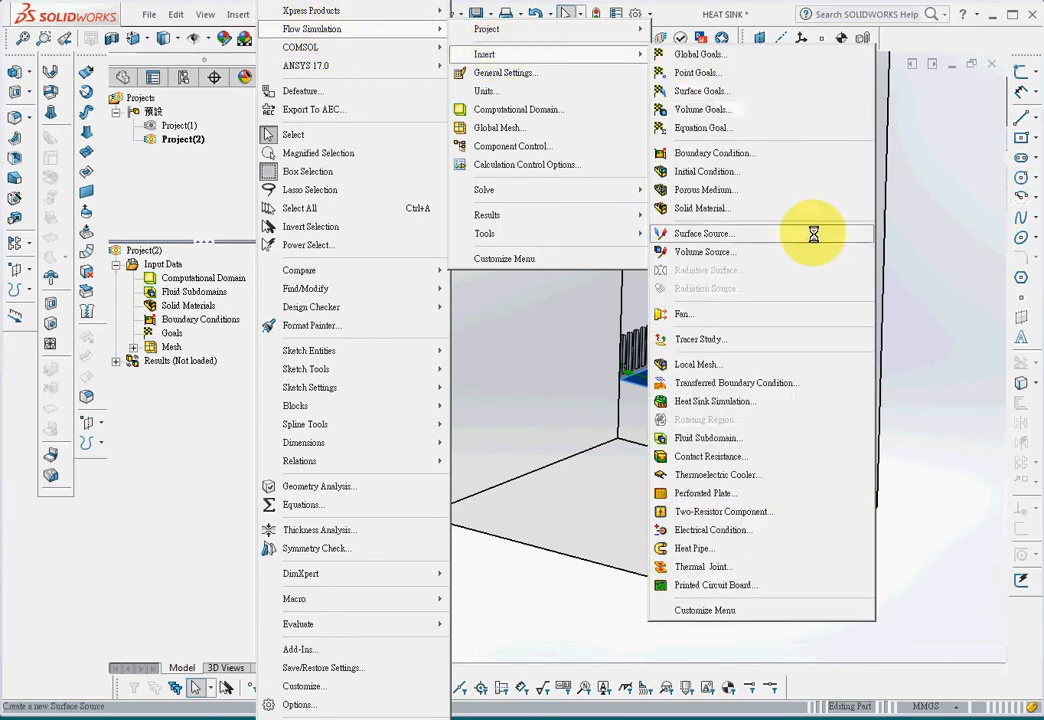
pyautogui.click(692, 234)
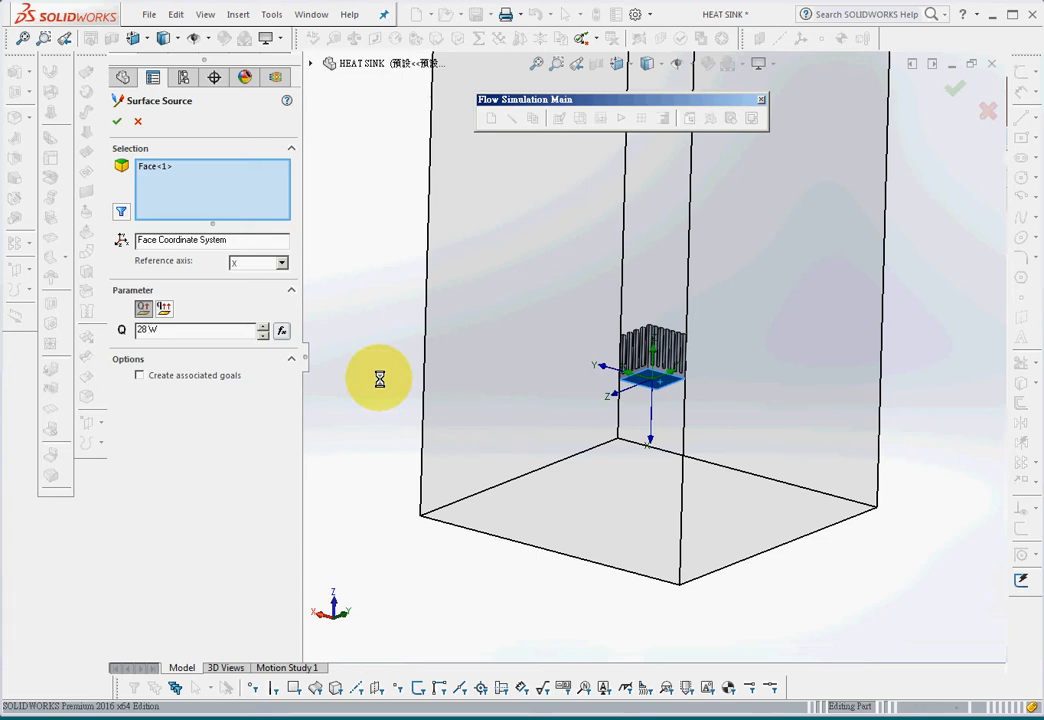
pyautogui.click(115, 121)
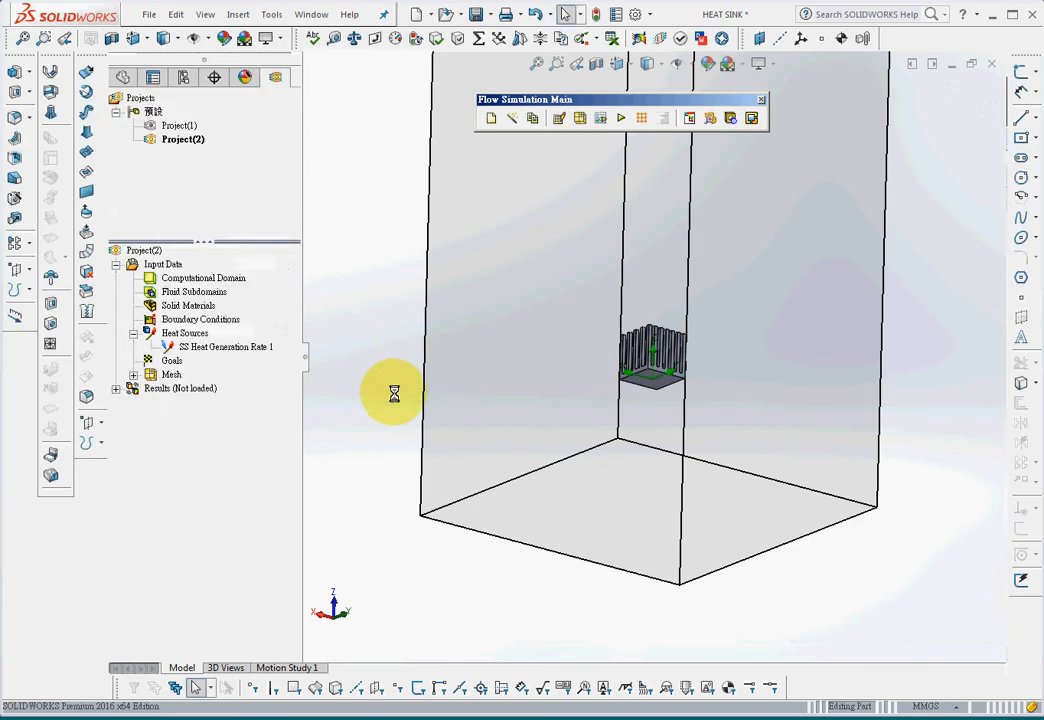
# Inspect the surface heat source's callout on the model, moving it slightly, and collapse the heat sources list
pyautogui.moveTo(512, 437)
pyautogui.mouseDown(button='middle')
pyautogui.moveTo(494, 385)
pyautogui.moveTo(515, 475)
pyautogui.moveTo(487, 354)
pyautogui.moveTo(511, 418)
pyautogui.mouseUp(button='middle')
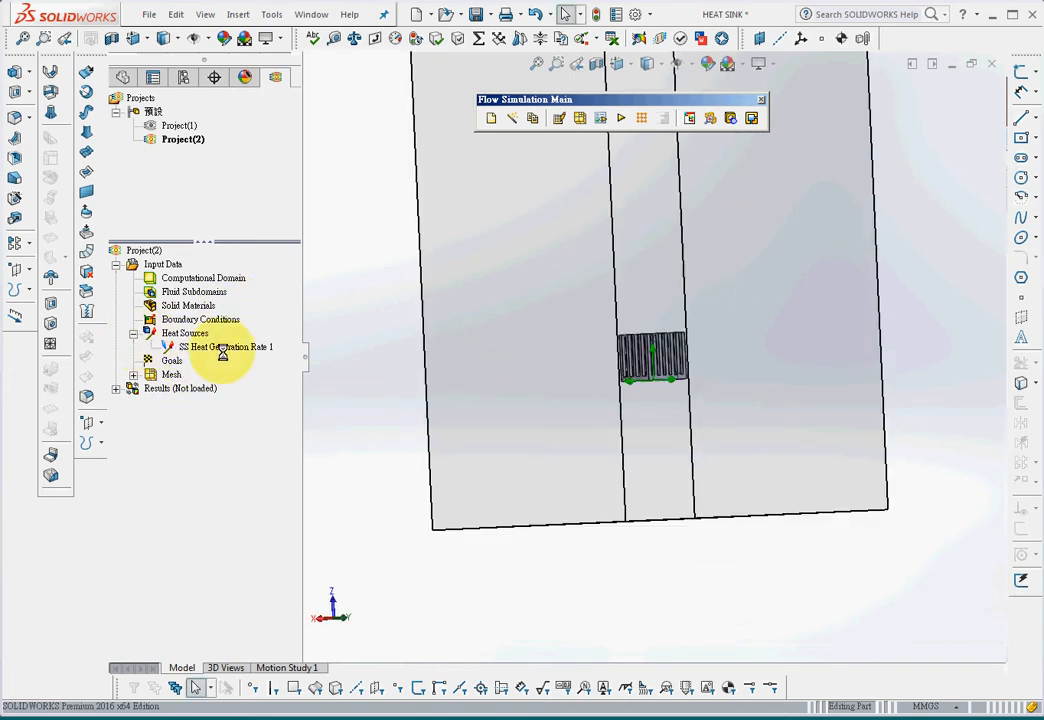
pyautogui.click(222, 347)
pyautogui.moveTo(680, 609); pyautogui.dragTo(677, 574)
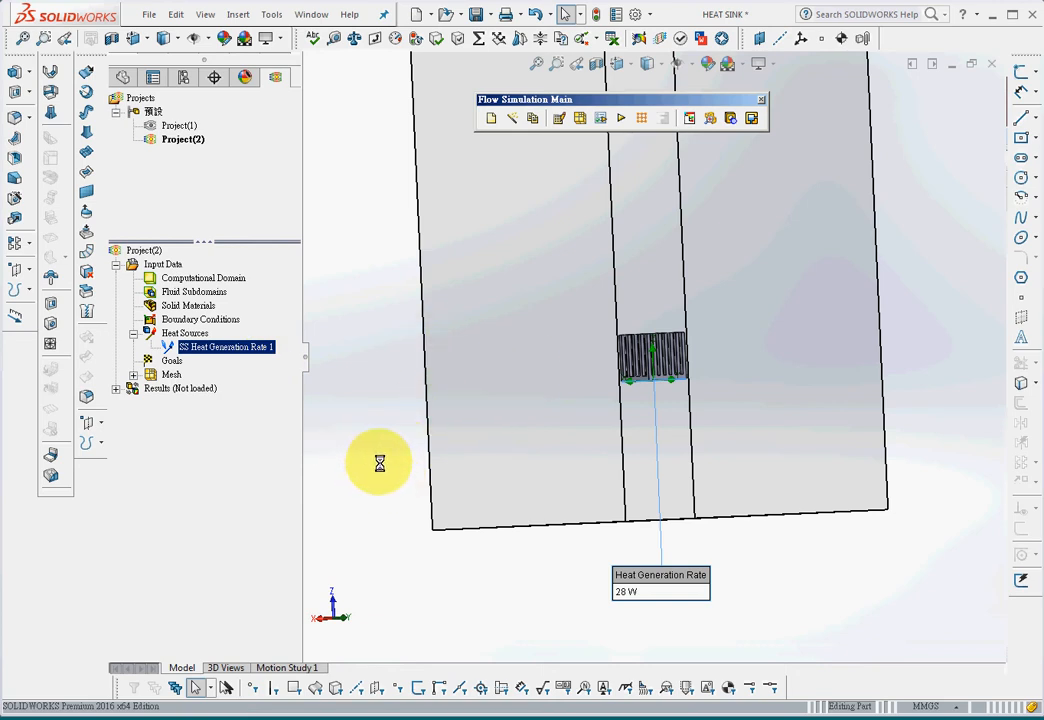
pyautogui.click(135, 333)
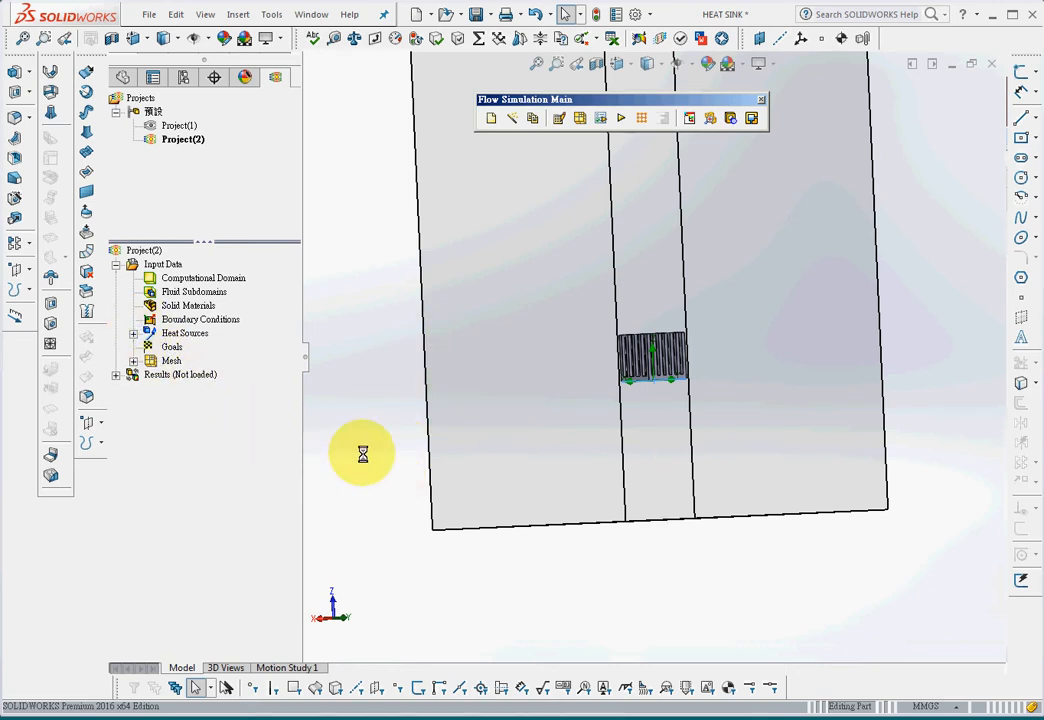
# Insert global goals for the average static pressure, fluid temperature, velocity and solid temperature
pyautogui.rightClick(172, 347)
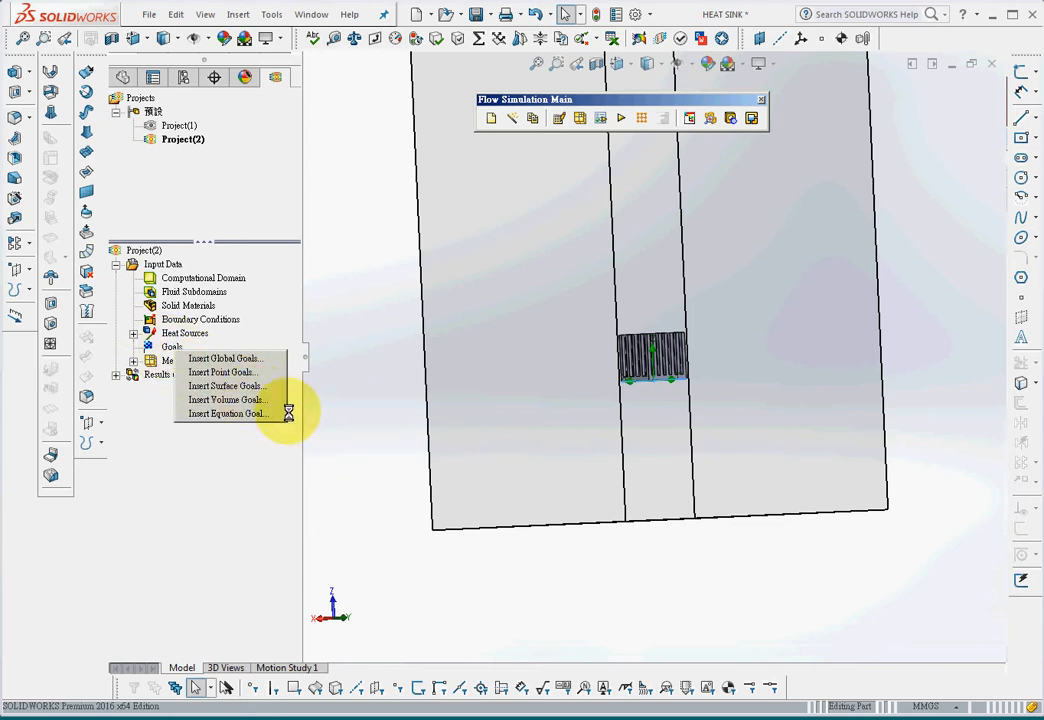
pyautogui.click(252, 358)
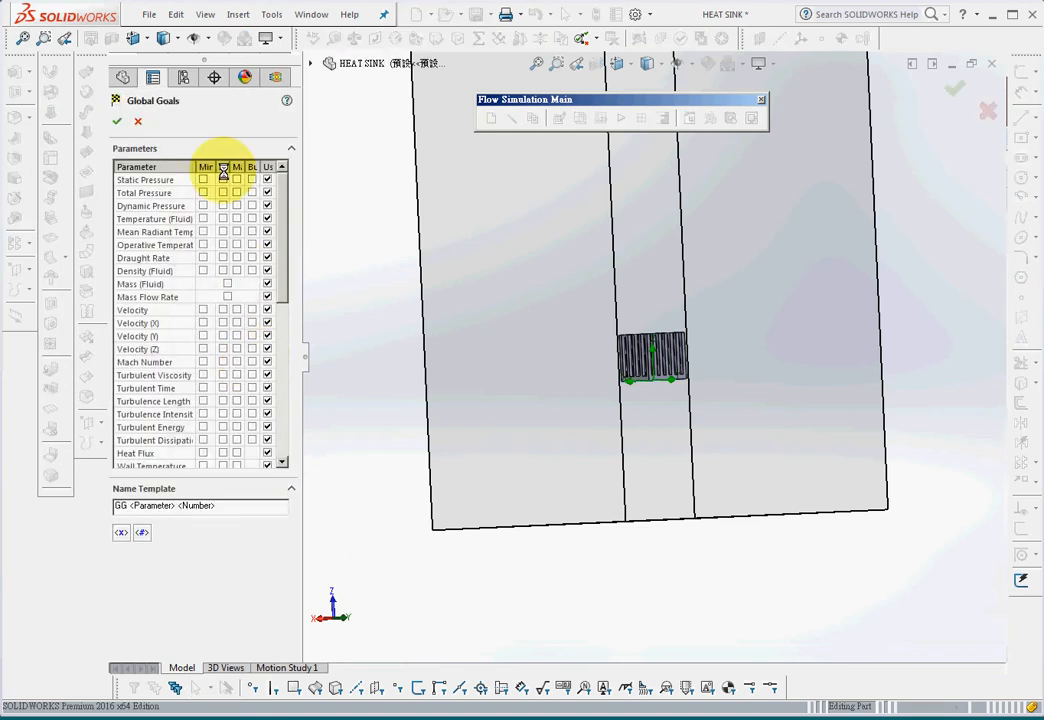
pyautogui.click(223, 180)
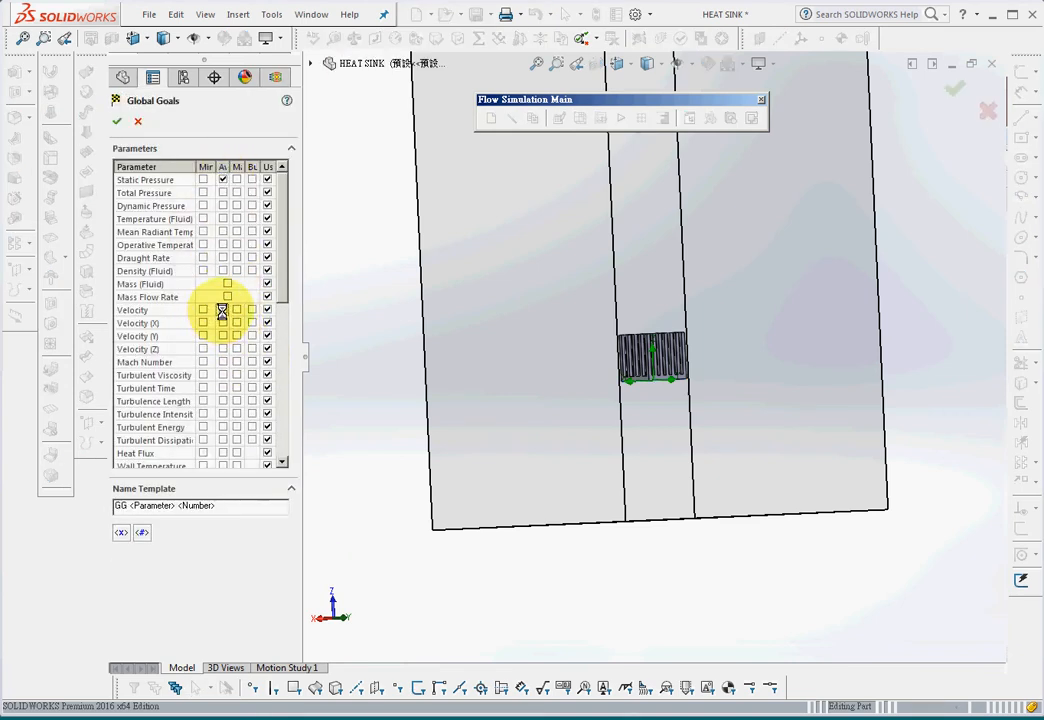
pyautogui.click(222, 310)
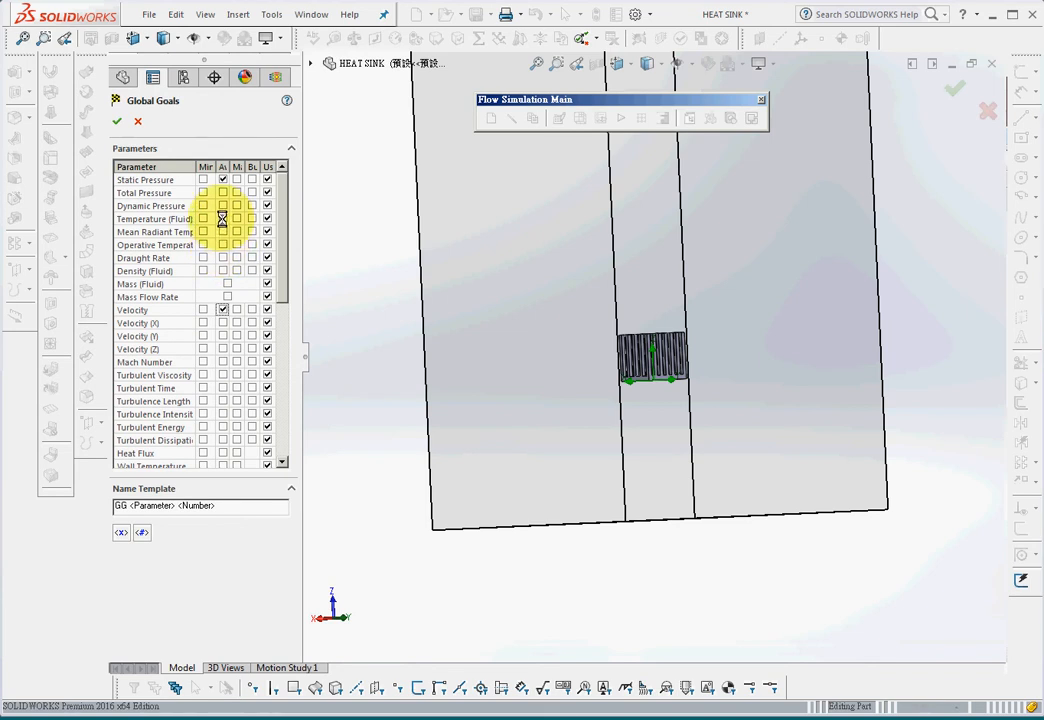
pyautogui.moveTo(281, 290); pyautogui.dragTo(281, 459)
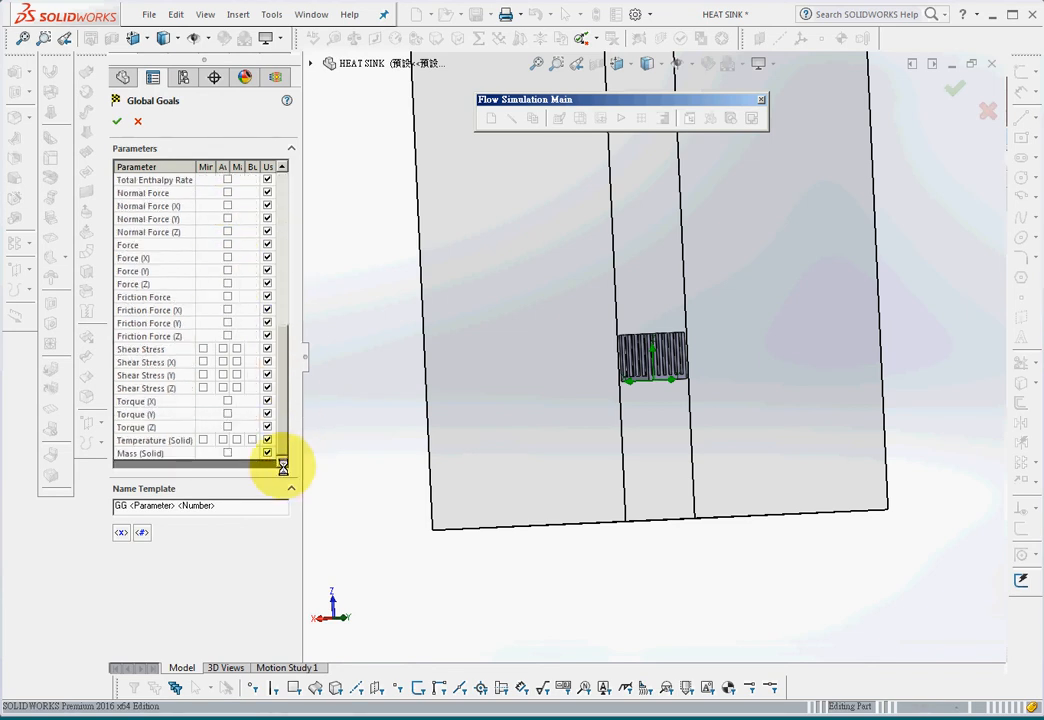
pyautogui.click(222, 440)
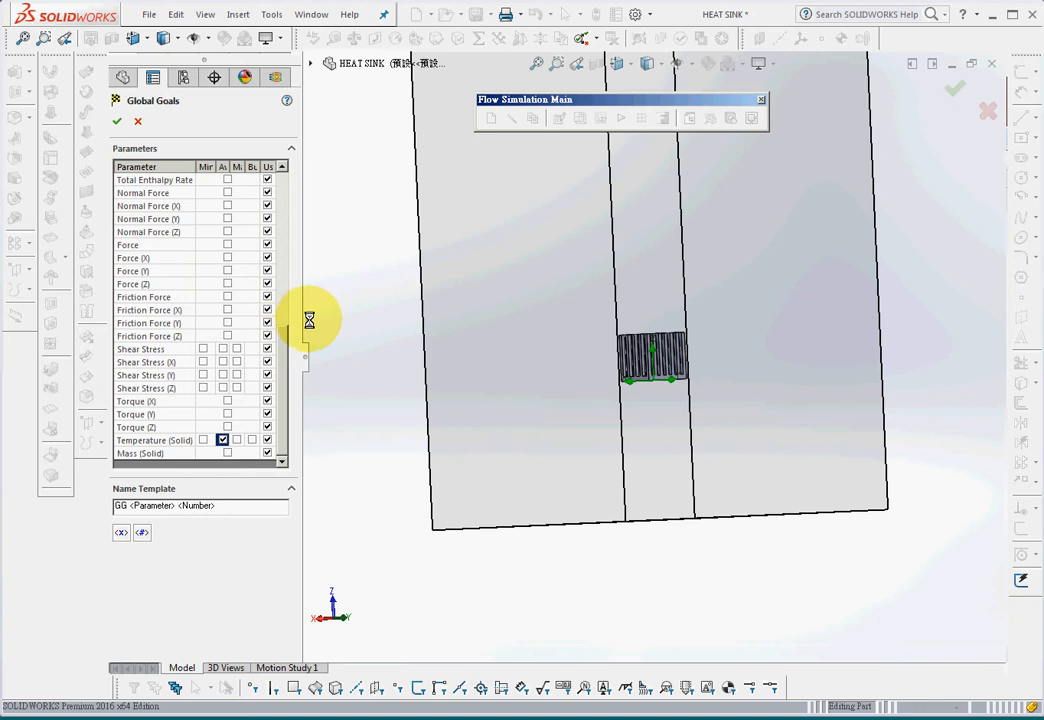
pyautogui.moveTo(301, 320); pyautogui.dragTo(346, 176)
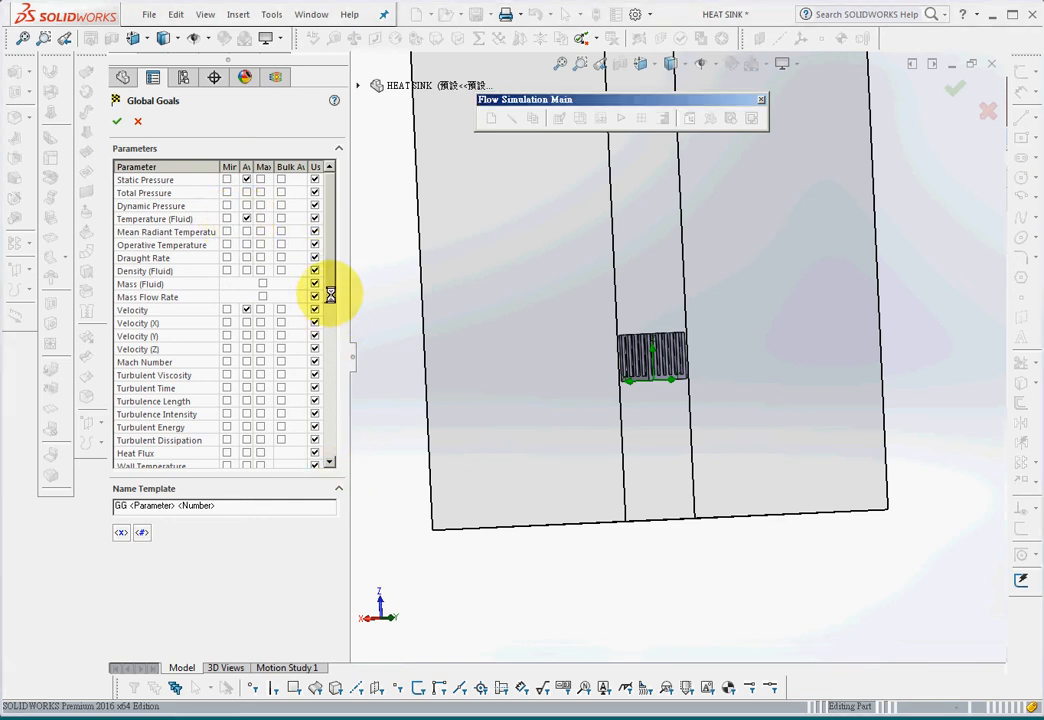
pyautogui.moveTo(331, 295); pyautogui.dragTo(361, 205)
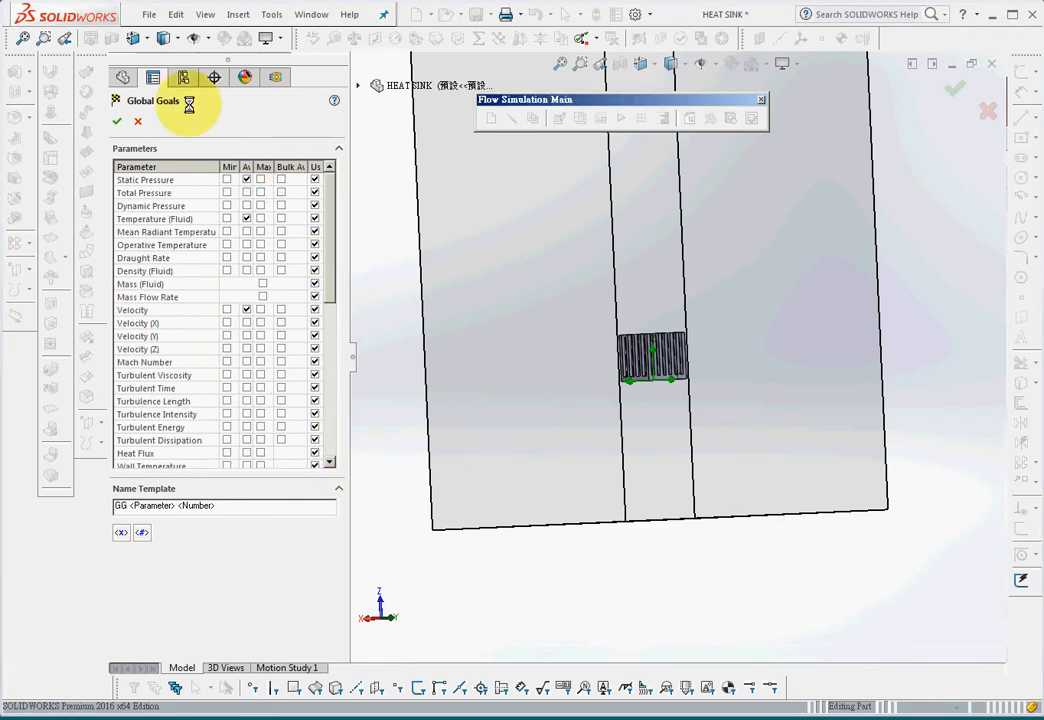
pyautogui.click(115, 119)
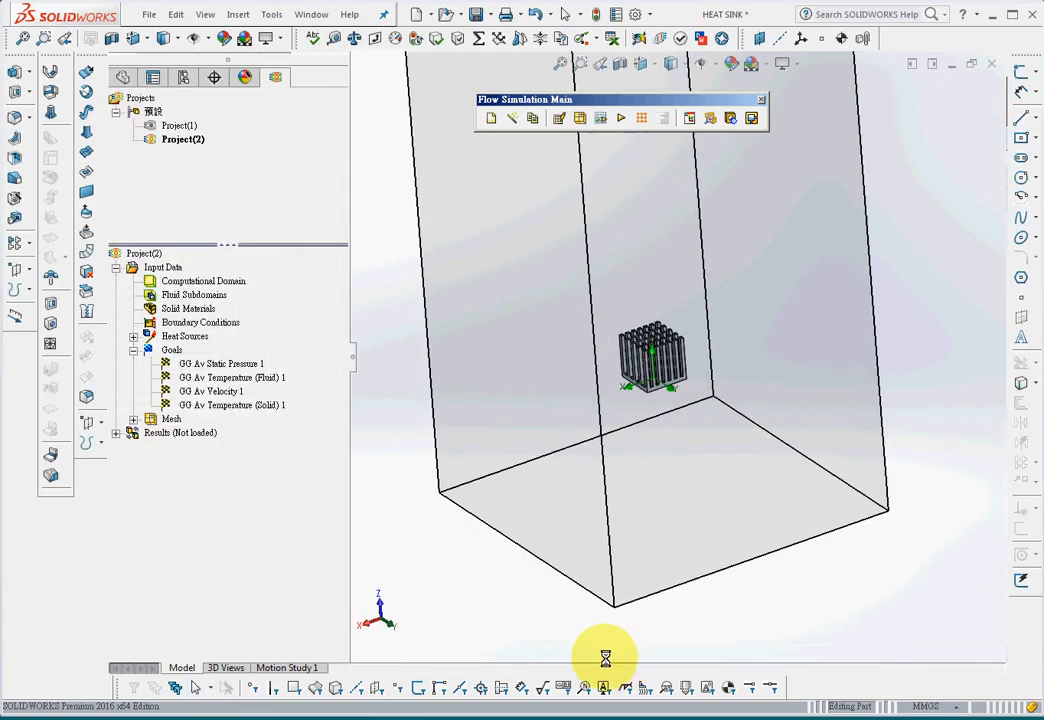
# Insert surface goals on one pin's top face for average static pressure, fluid temperature, velocity and solid temperature
pyautogui.click(580, 63)
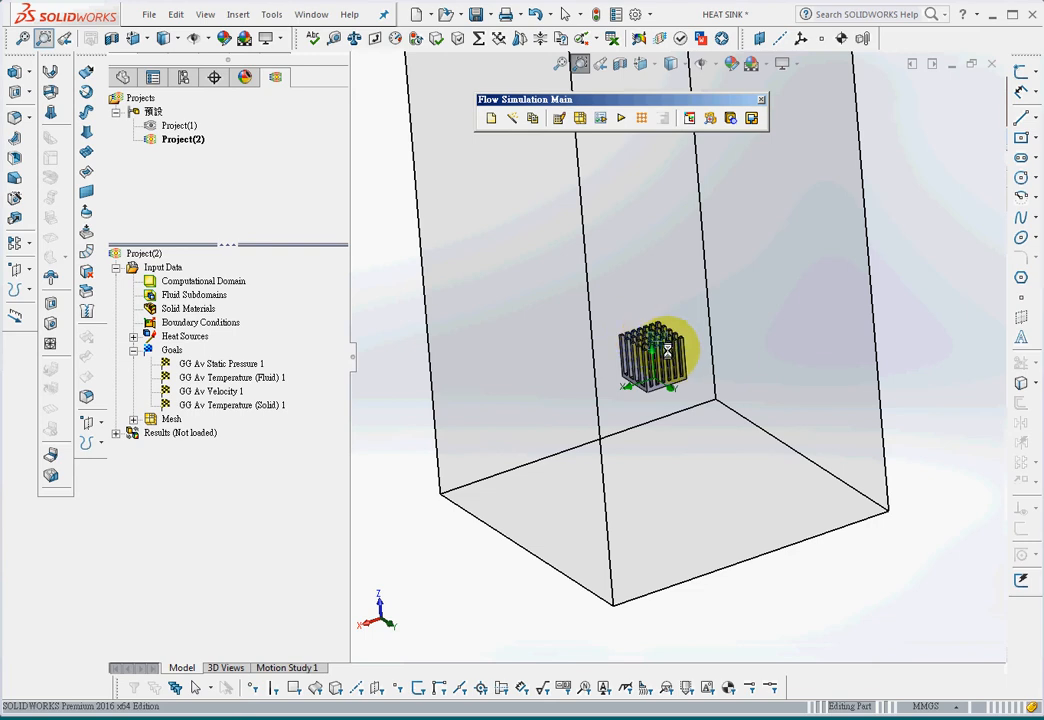
pyautogui.moveTo(667, 350); pyautogui.dragTo(686, 376)
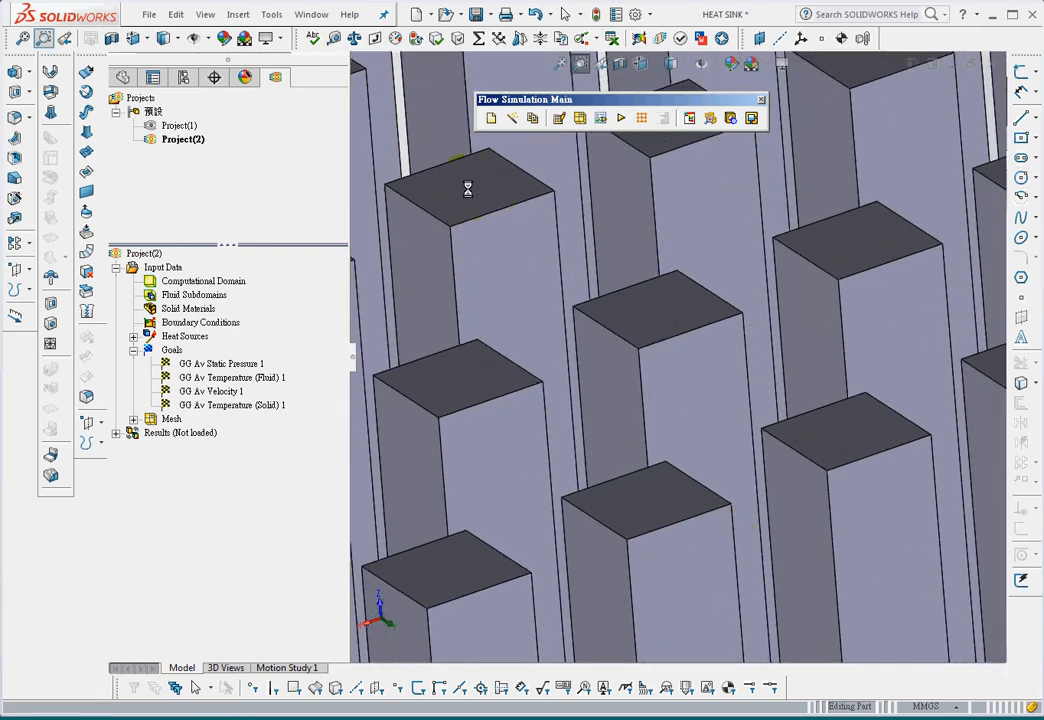
pyautogui.rightClick(174, 352)
pyautogui.click(221, 386)
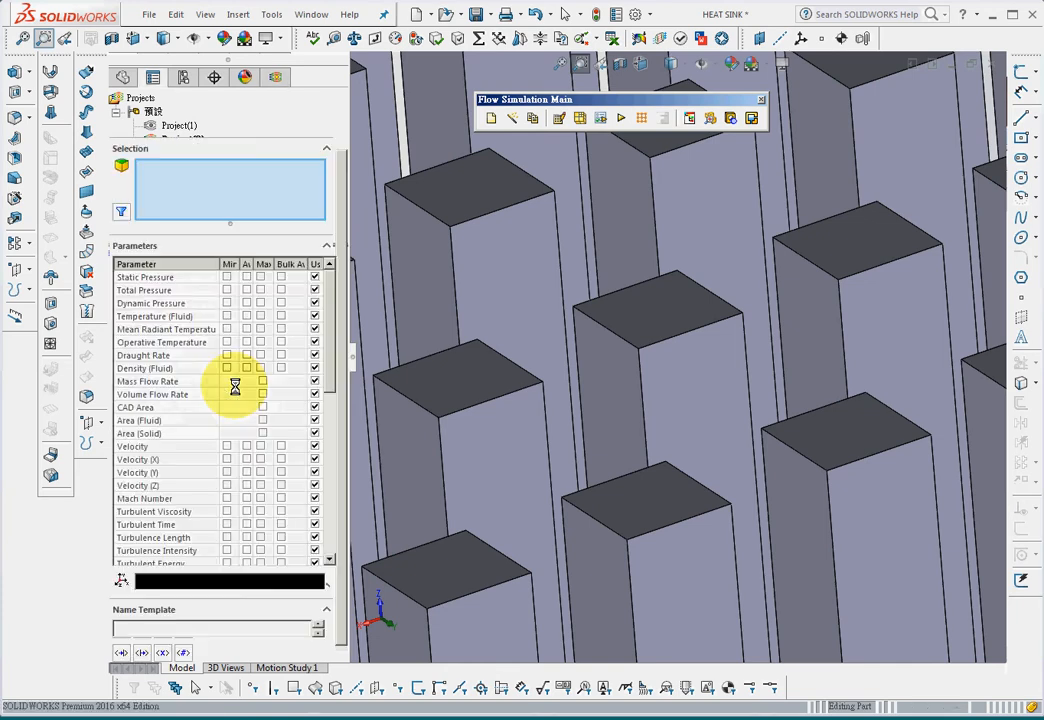
pyautogui.click(477, 172)
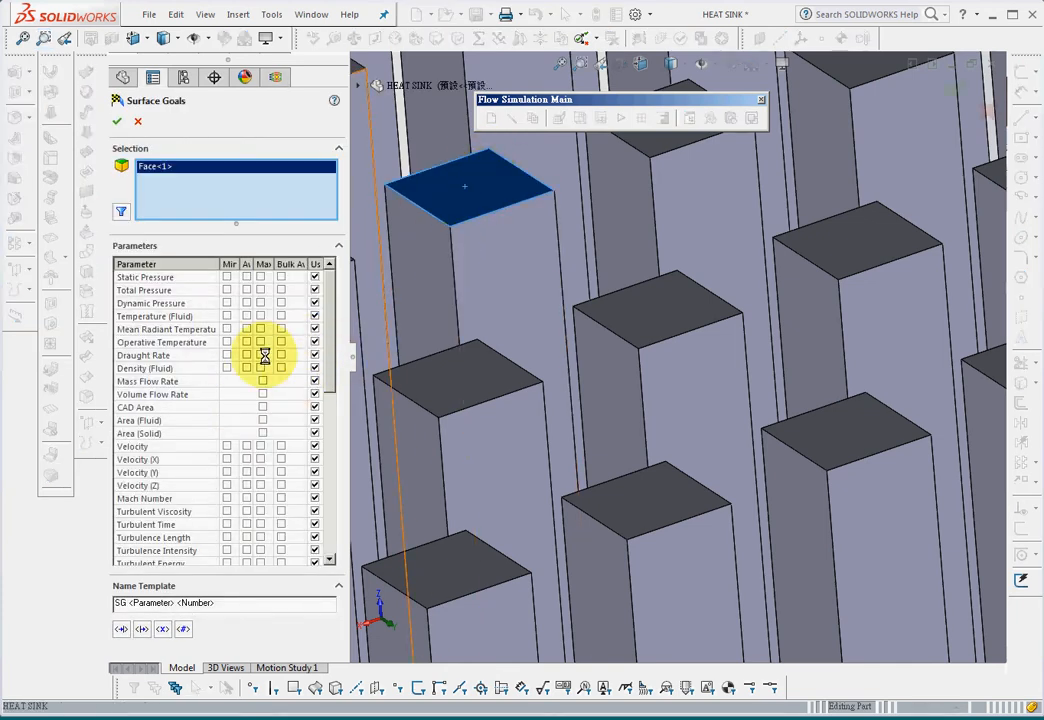
pyautogui.click(246, 277)
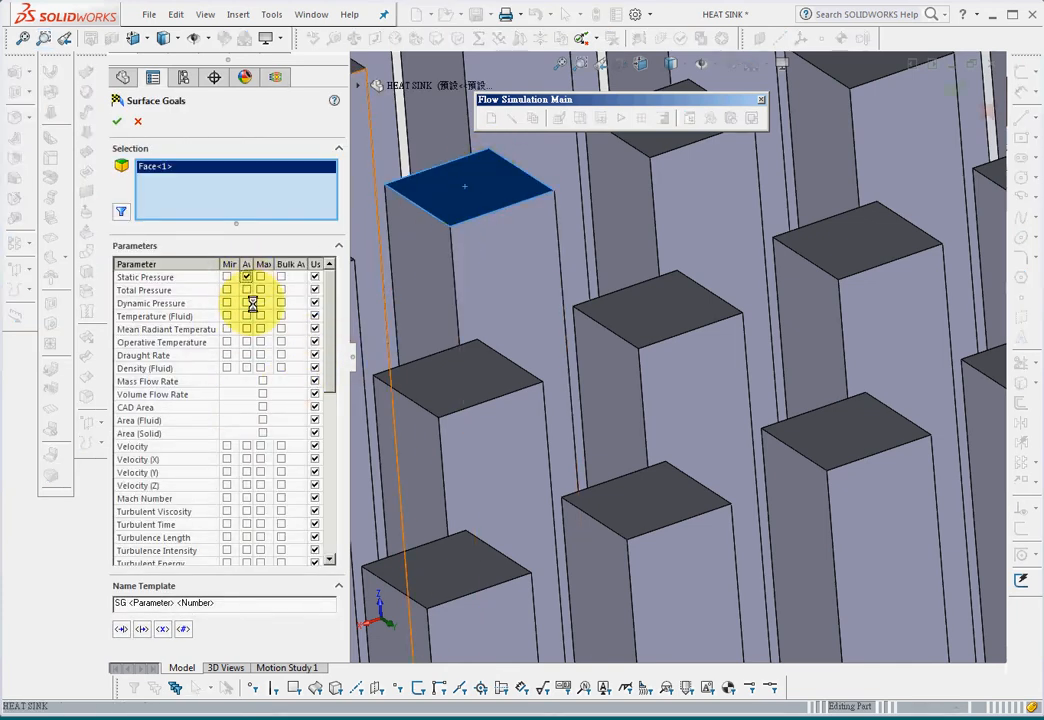
pyautogui.click(247, 446)
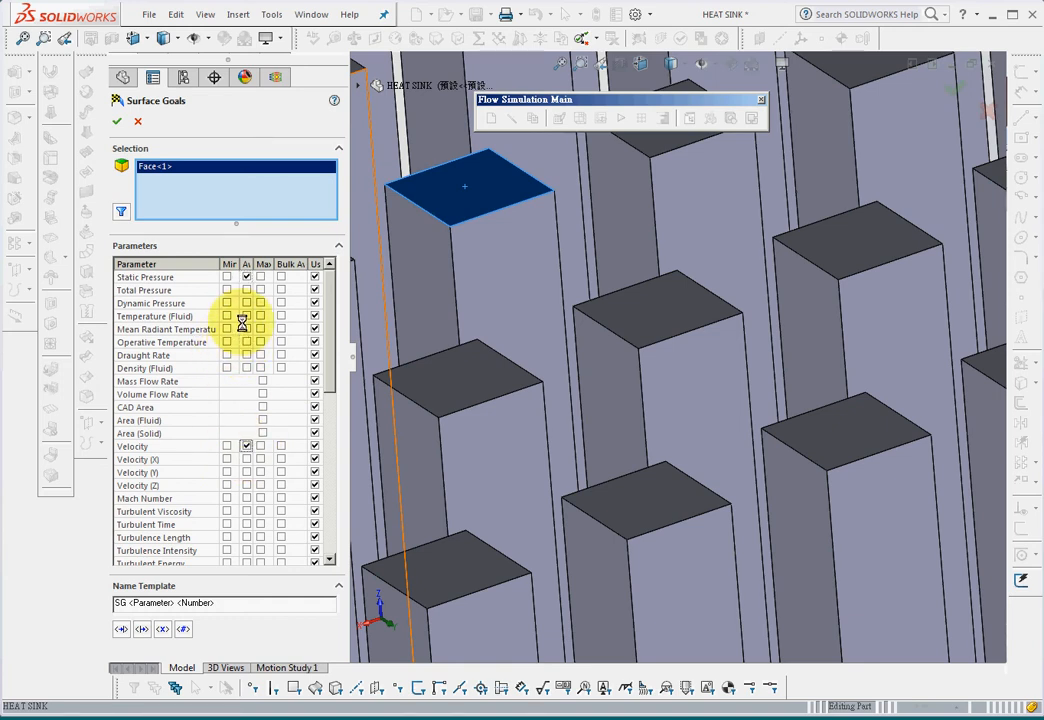
pyautogui.moveTo(331, 380); pyautogui.dragTo(260, 553)
pyautogui.click(247, 537)
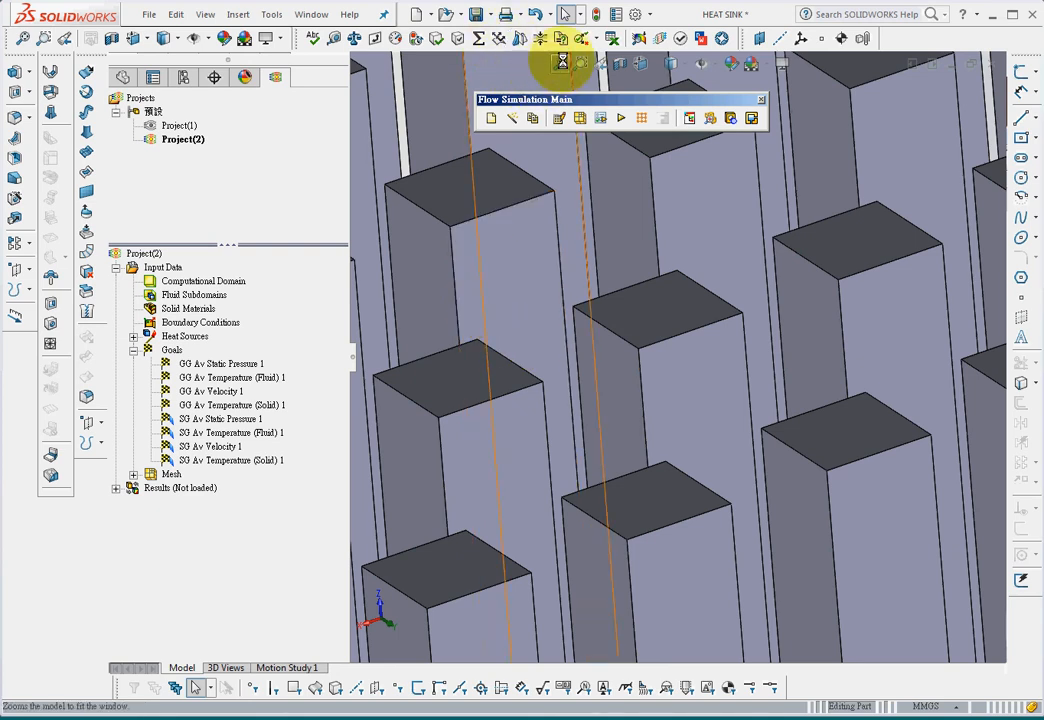
# Show the surface heat source's callout and check its location on the heat sink within the domain
pyautogui.click(561, 65)
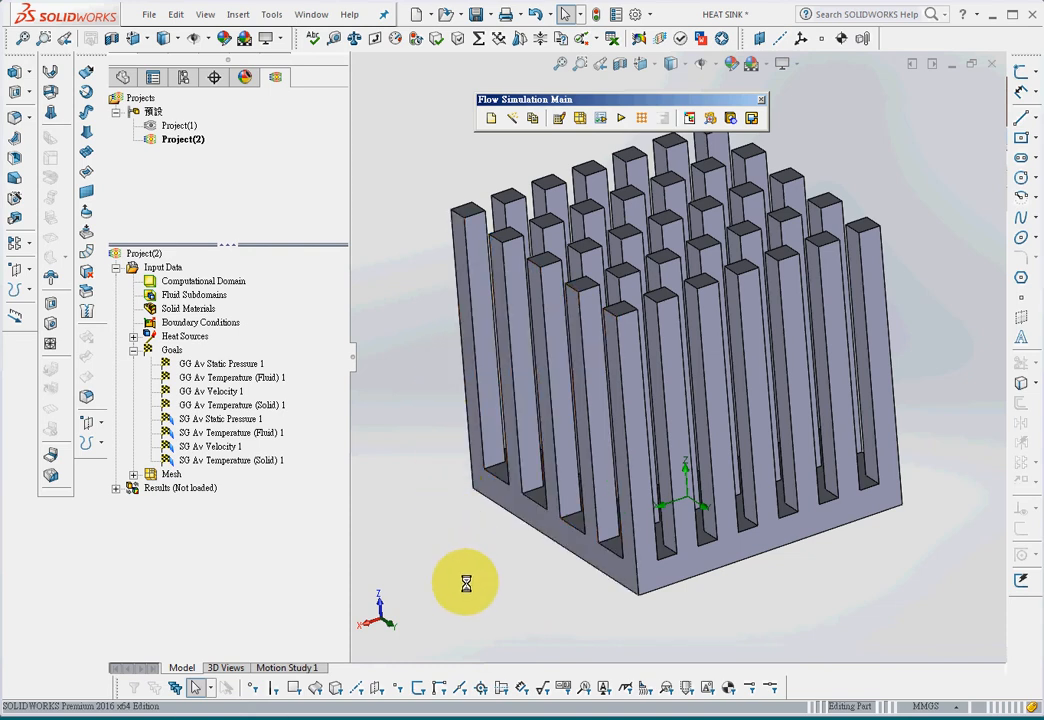
pyautogui.click(133, 337)
pyautogui.click(201, 350)
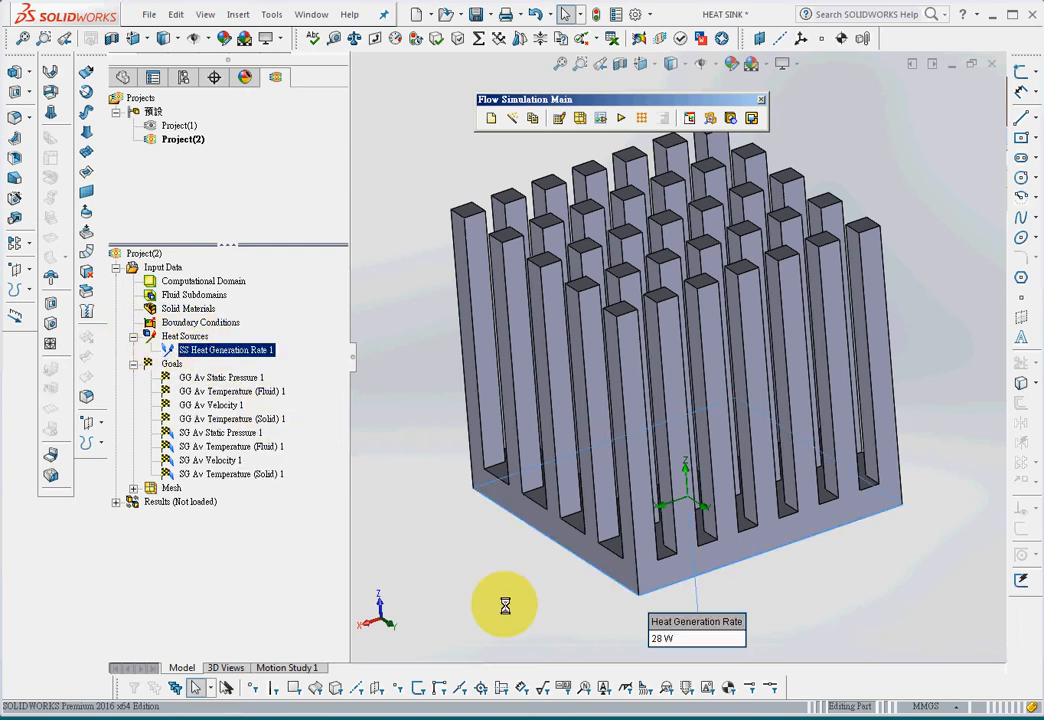
pyautogui.moveTo(506, 604); pyautogui.dragTo(530, 583, button='middle')
pyautogui.scroll(9, 529, 582)
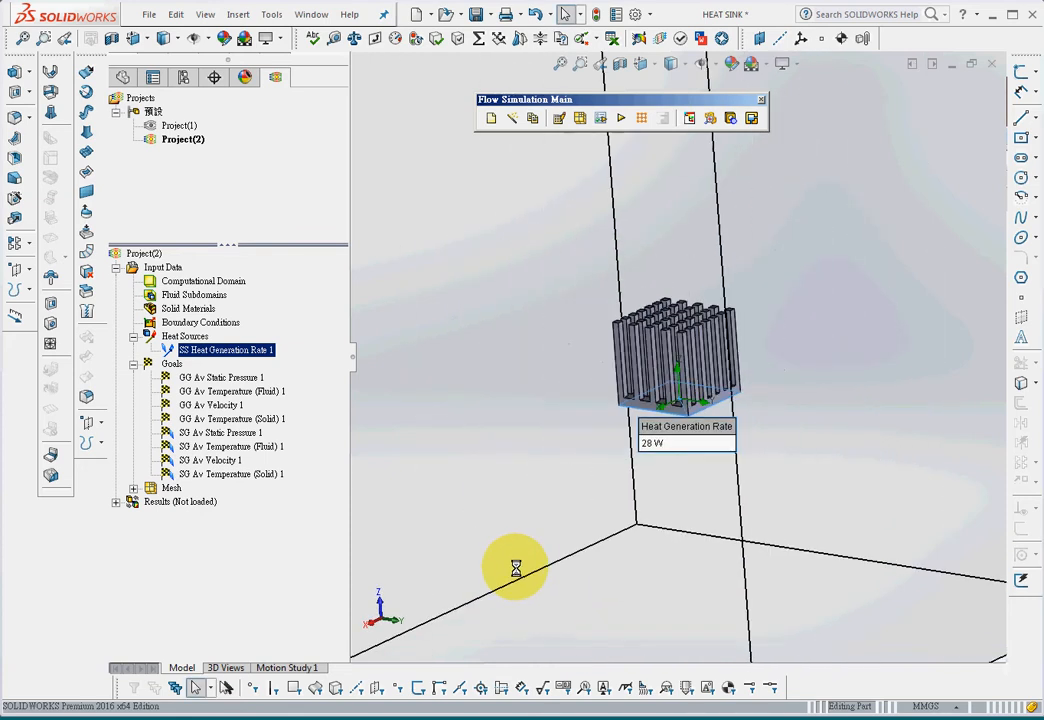
# Run the Project(2) calculation and monitor the goal values and temperature previews in the solver window
pyautogui.scroll(3, 515, 565)
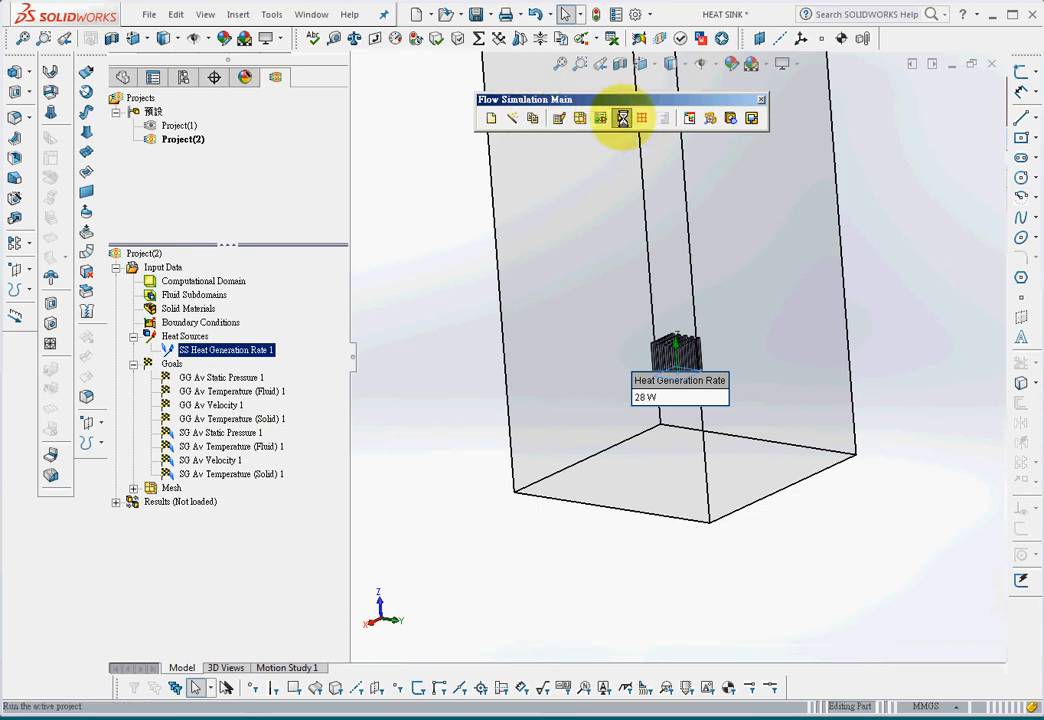
pyautogui.click(622, 118)
pyautogui.click(654, 277)
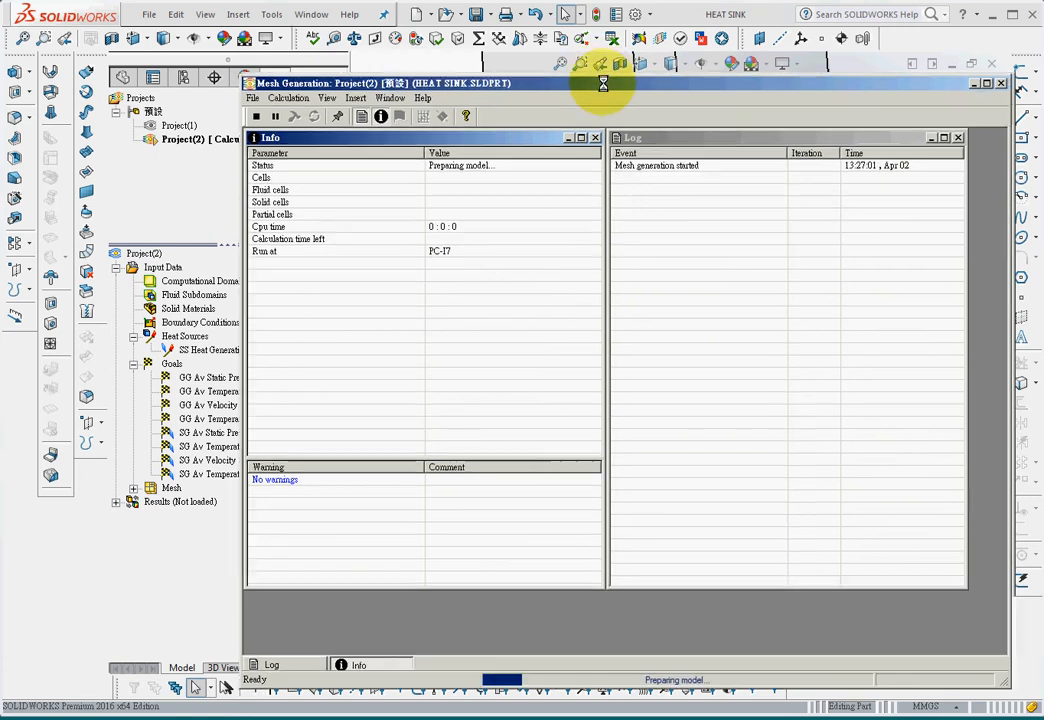
pyautogui.moveTo(603, 84); pyautogui.dragTo(503, 82)
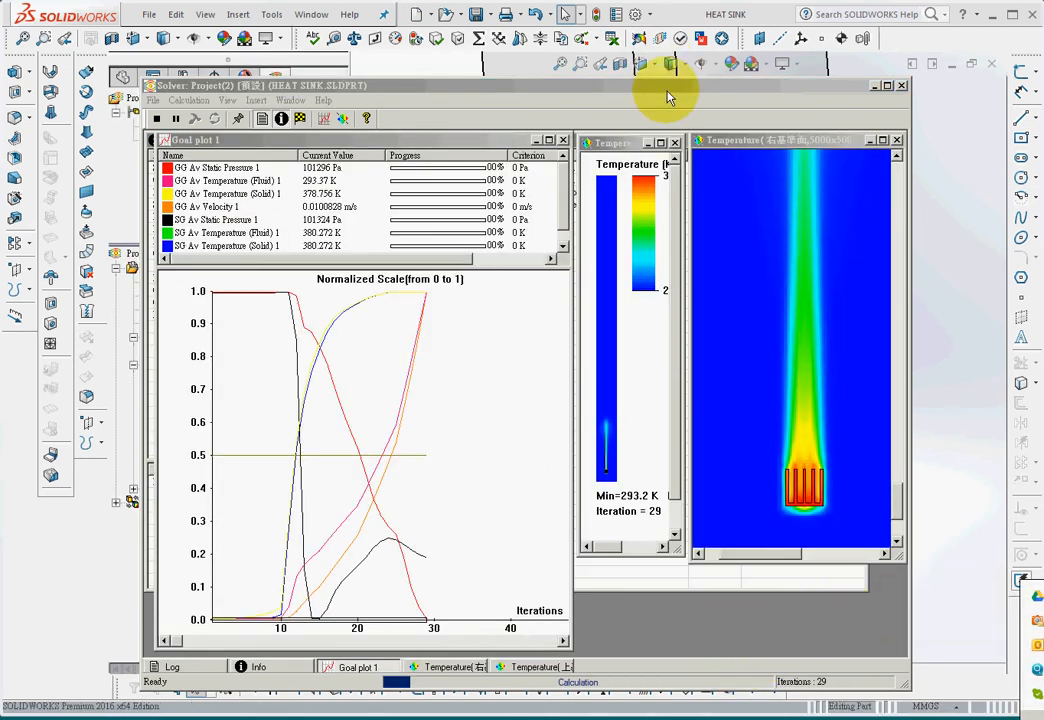
pyautogui.click(667, 90)
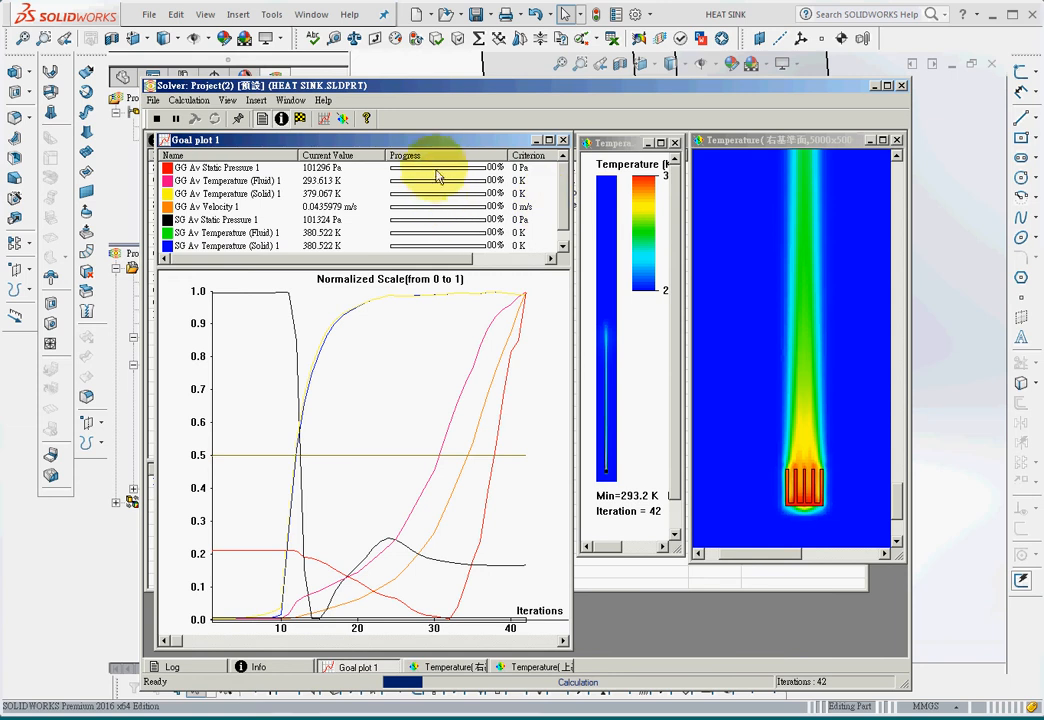
pyautogui.click(563, 245)
pyautogui.moveTo(570, 234); pyautogui.dragTo(555, 191)
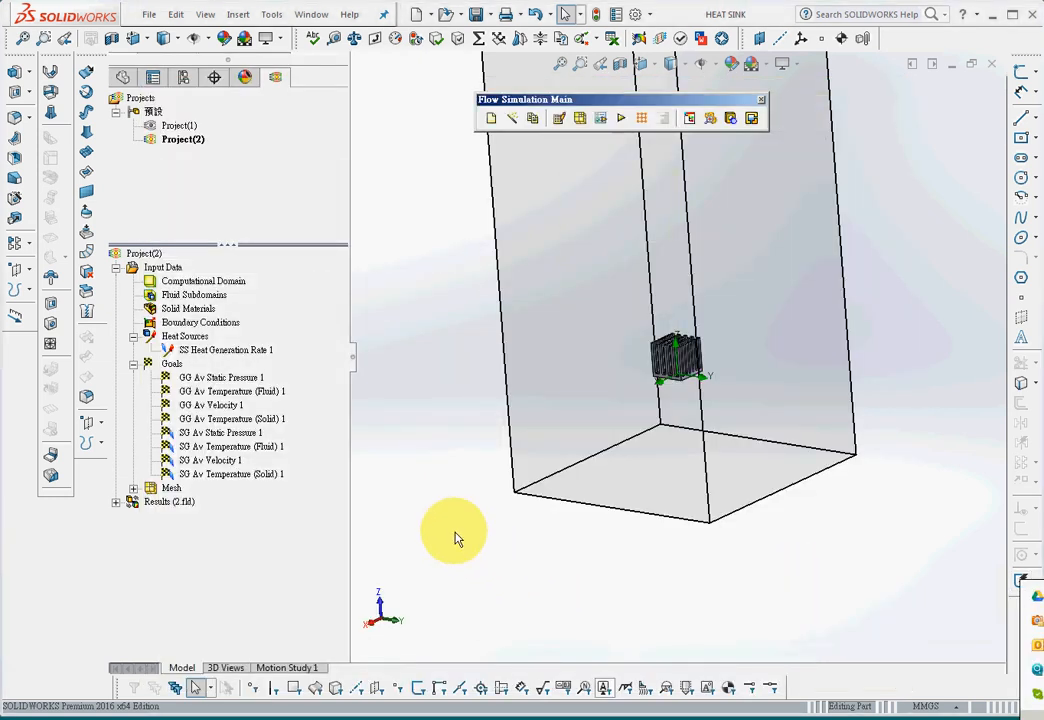
# Insert a cut plot on the 上基準面 plane in the results, with contours showing Temperature
pyautogui.click(116, 501)
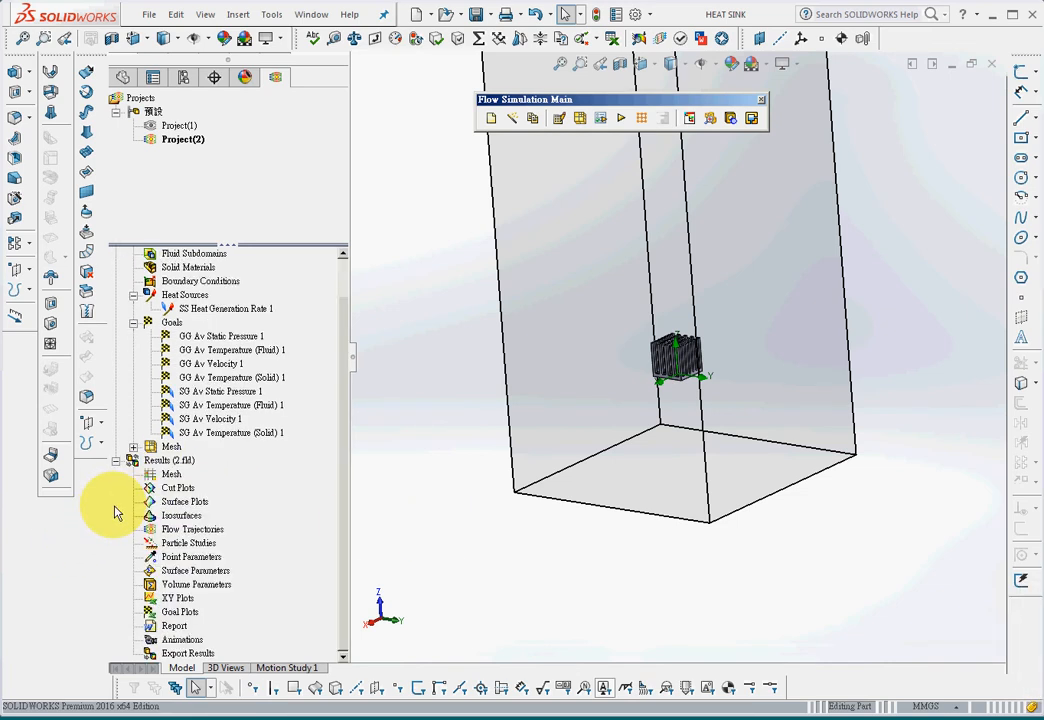
pyautogui.click(197, 497)
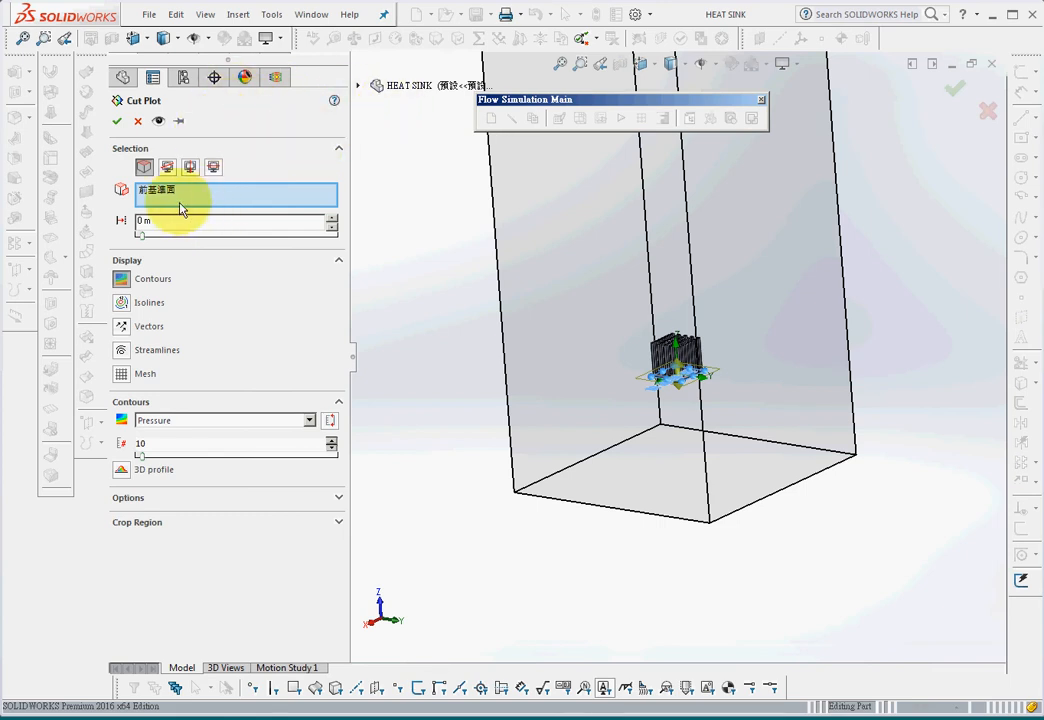
pyautogui.click(356, 87)
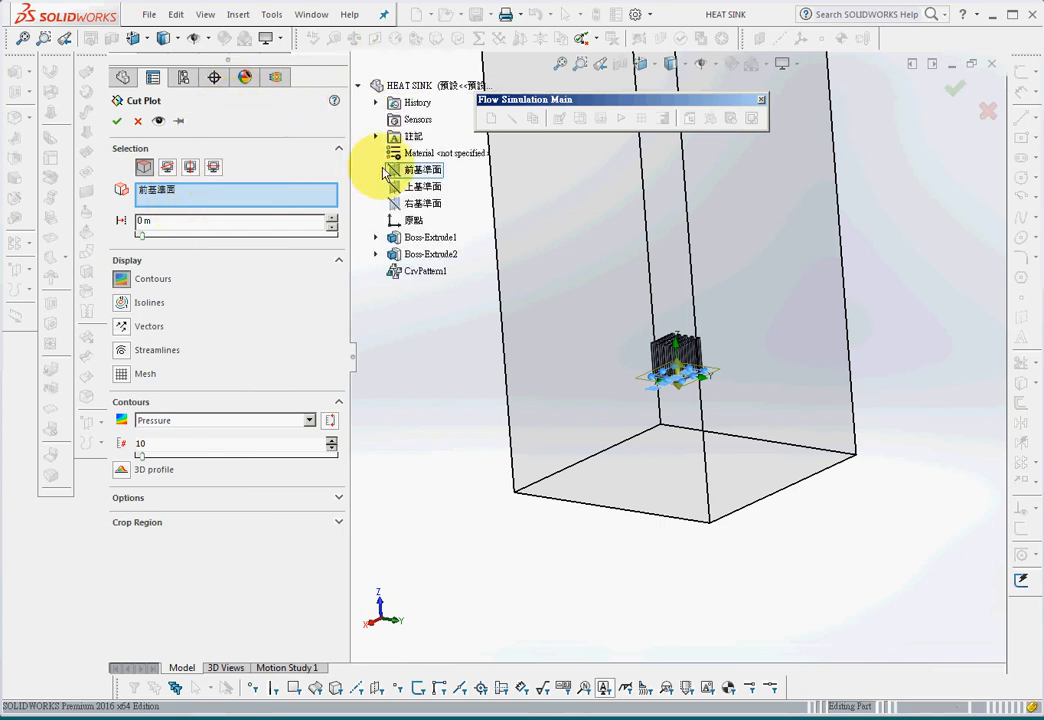
pyautogui.click(422, 188)
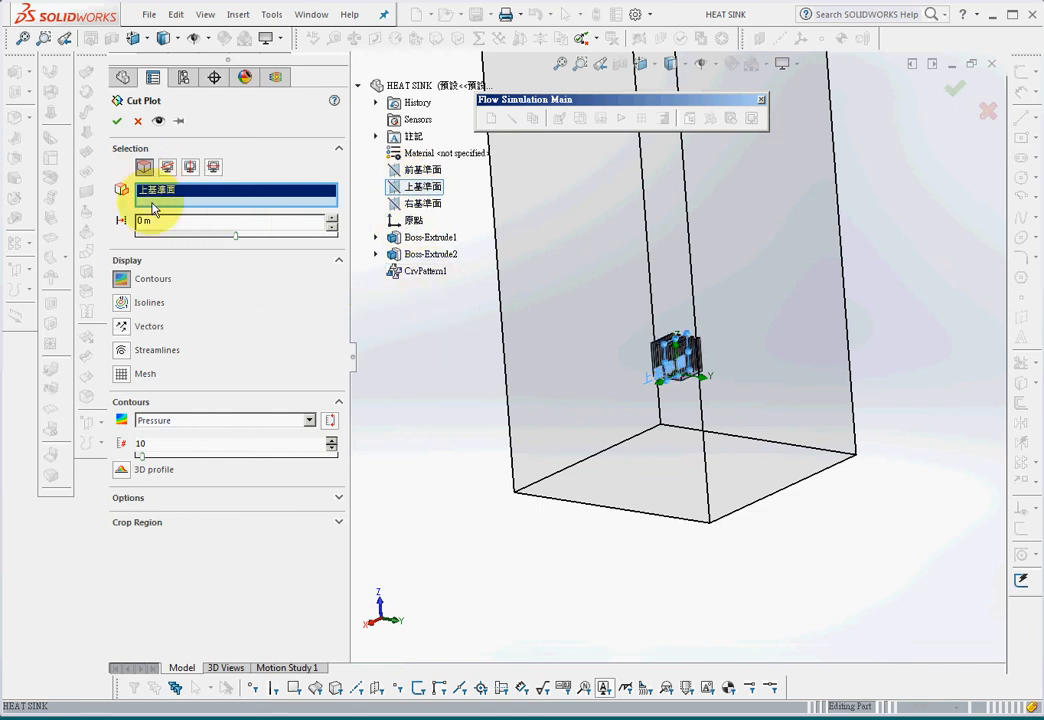
pyautogui.click(193, 421)
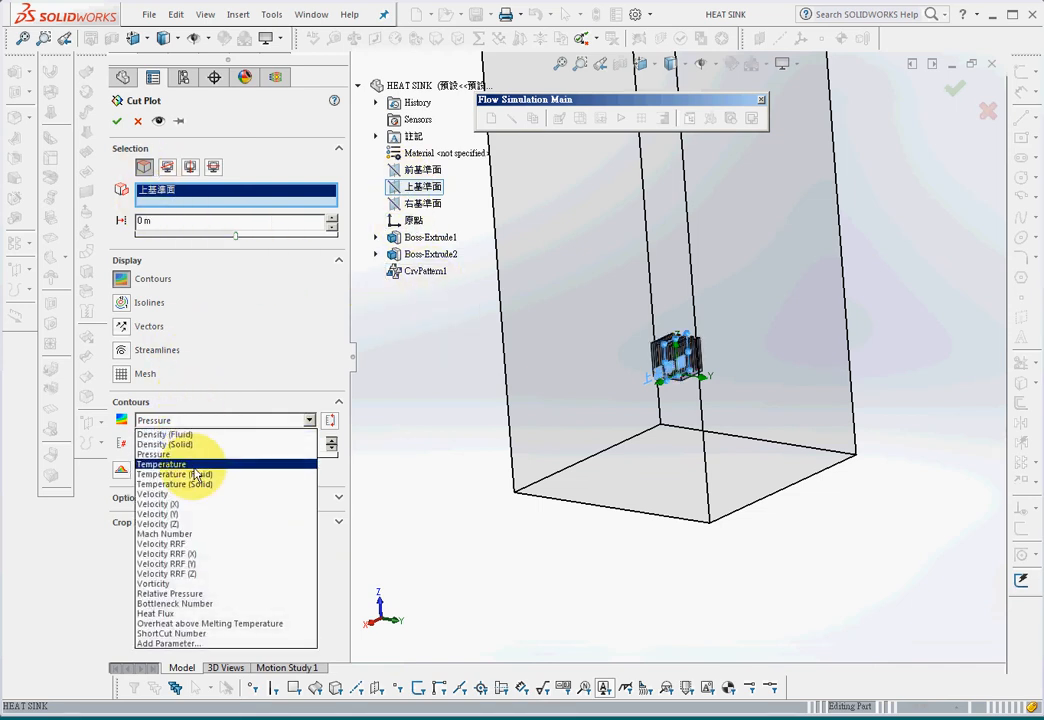
pyautogui.click(203, 460)
pyautogui.click(119, 121)
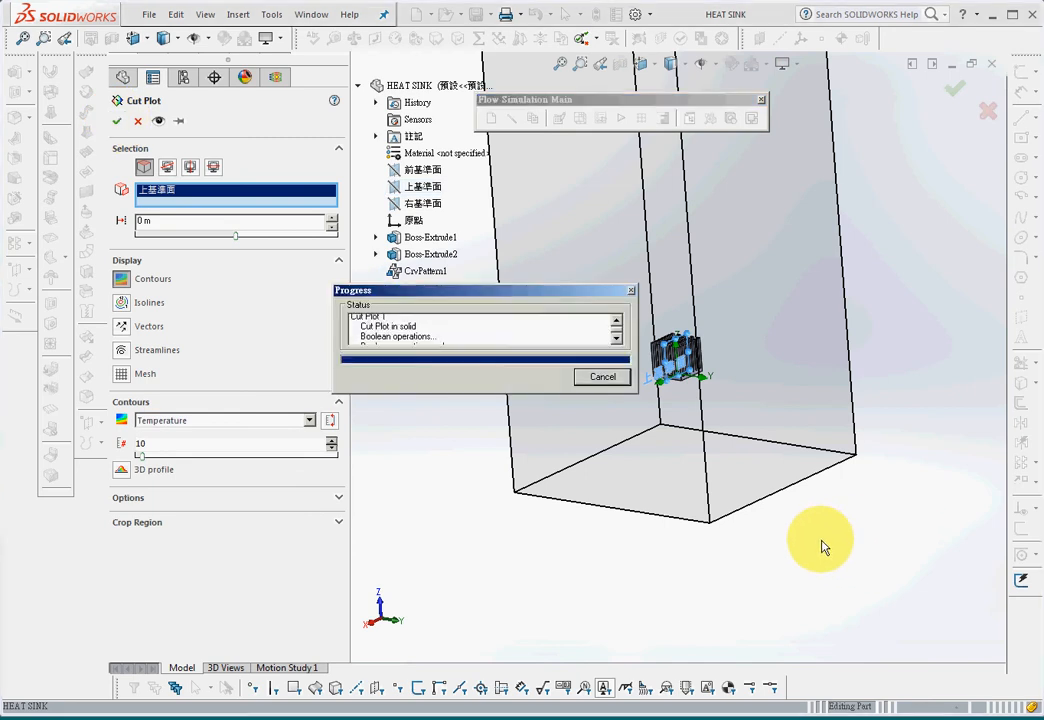
# Make Boss-Extrude1, Boss-Extrude2 and CrvPattern1 transparent and examine the temperature contours around the heat sink's pins
pyautogui.moveTo(791, 542); pyautogui.dragTo(724, 553, button='middle')
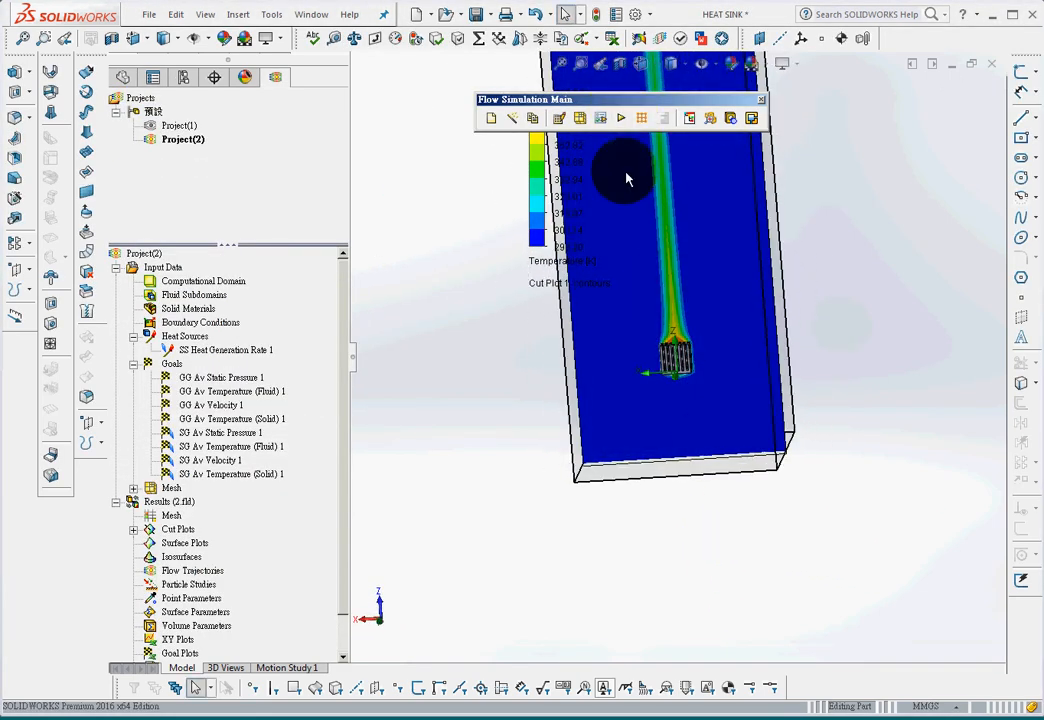
pyautogui.moveTo(698, 323)
pyautogui.mouseDown(button='middle')
pyautogui.moveTo(684, 334)
pyautogui.moveTo(704, 361)
pyautogui.moveTo(708, 319)
pyautogui.mouseUp(button='middle')
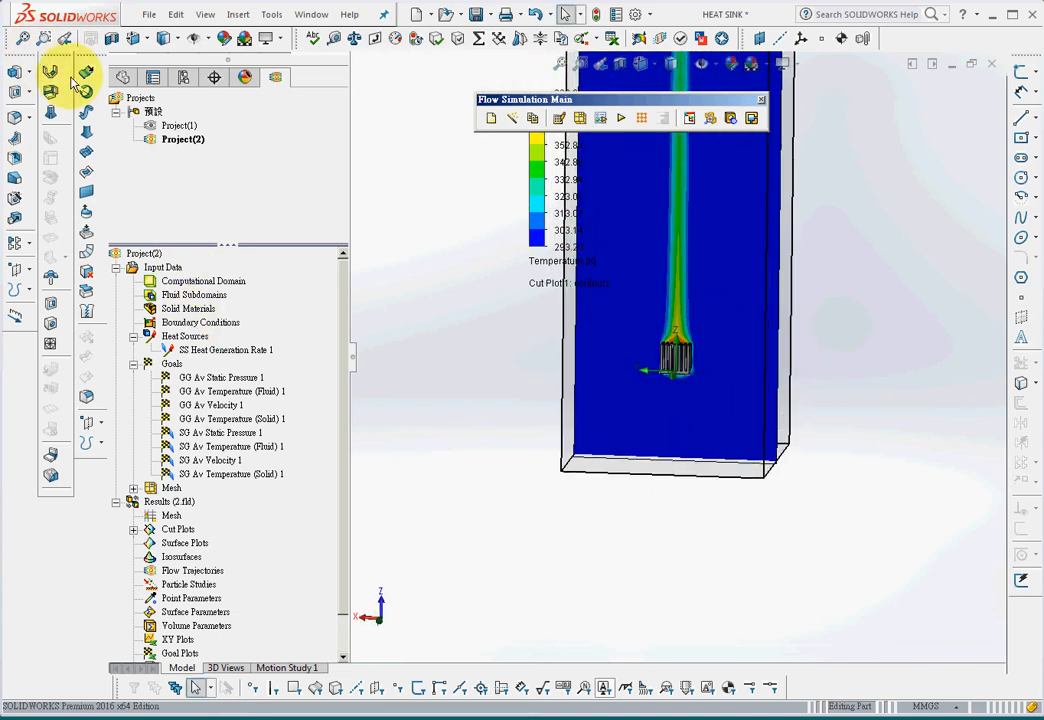
pyautogui.click(121, 78)
pyautogui.click(160, 271)
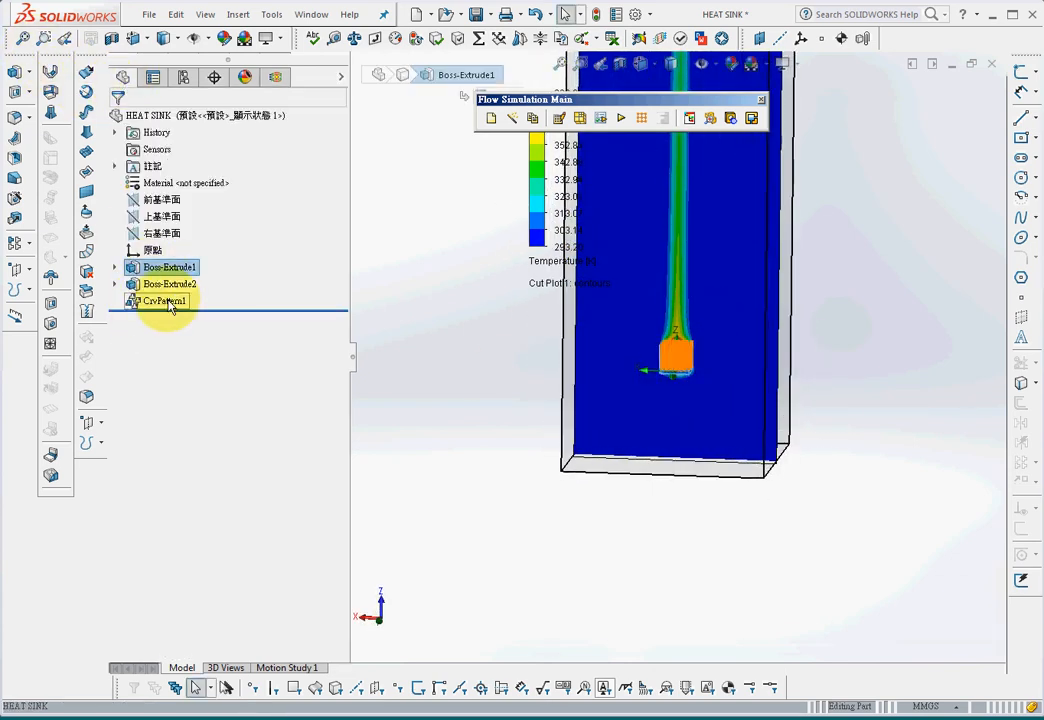
pyautogui.keyDown('shift'); pyautogui.click(169, 304); pyautogui.keyUp('shift')
pyautogui.rightClick(165, 306)
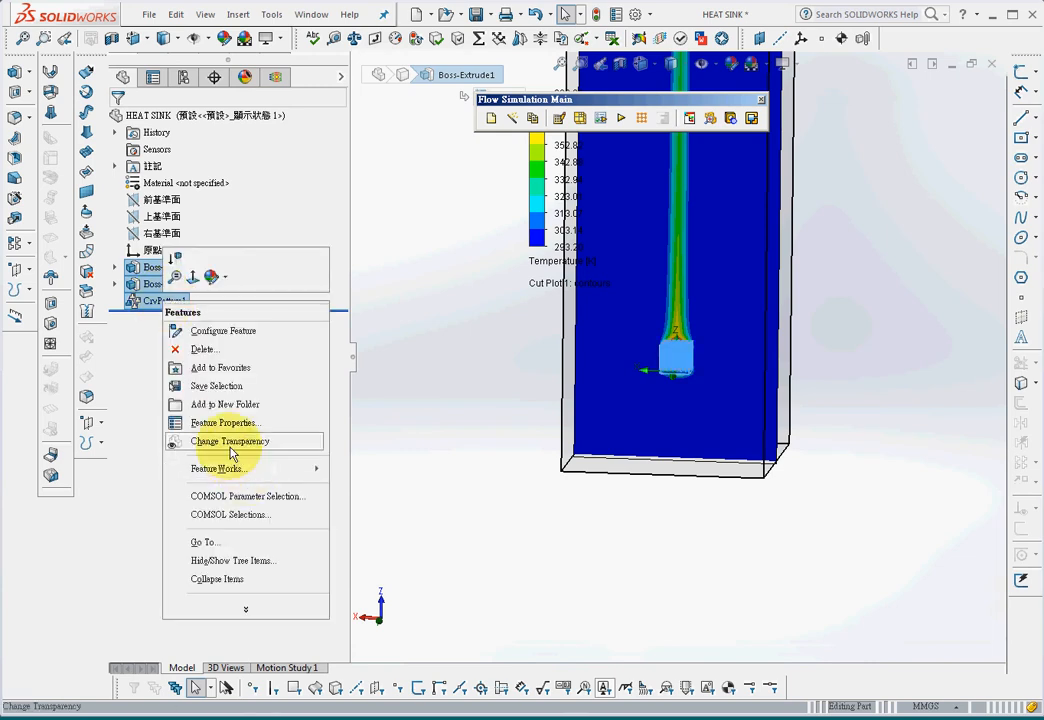
pyautogui.click(263, 454)
pyautogui.click(697, 637)
pyautogui.moveTo(697, 637); pyautogui.dragTo(945, 475, button='middle')
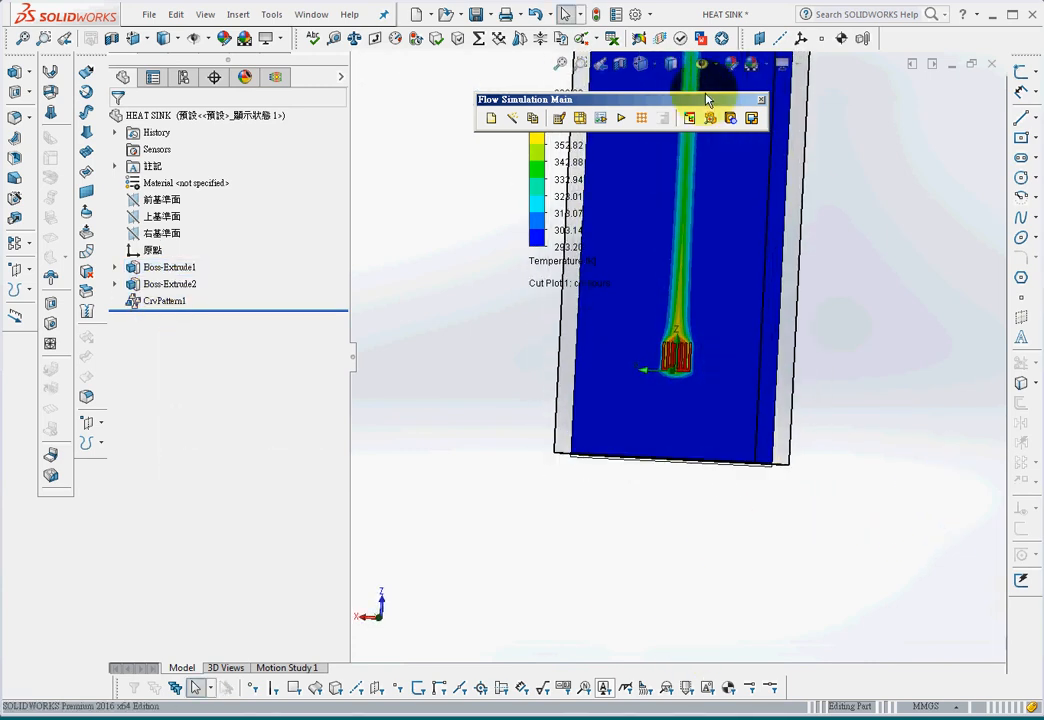
pyautogui.click(580, 68)
pyautogui.moveTo(629, 298); pyautogui.dragTo(775, 450)
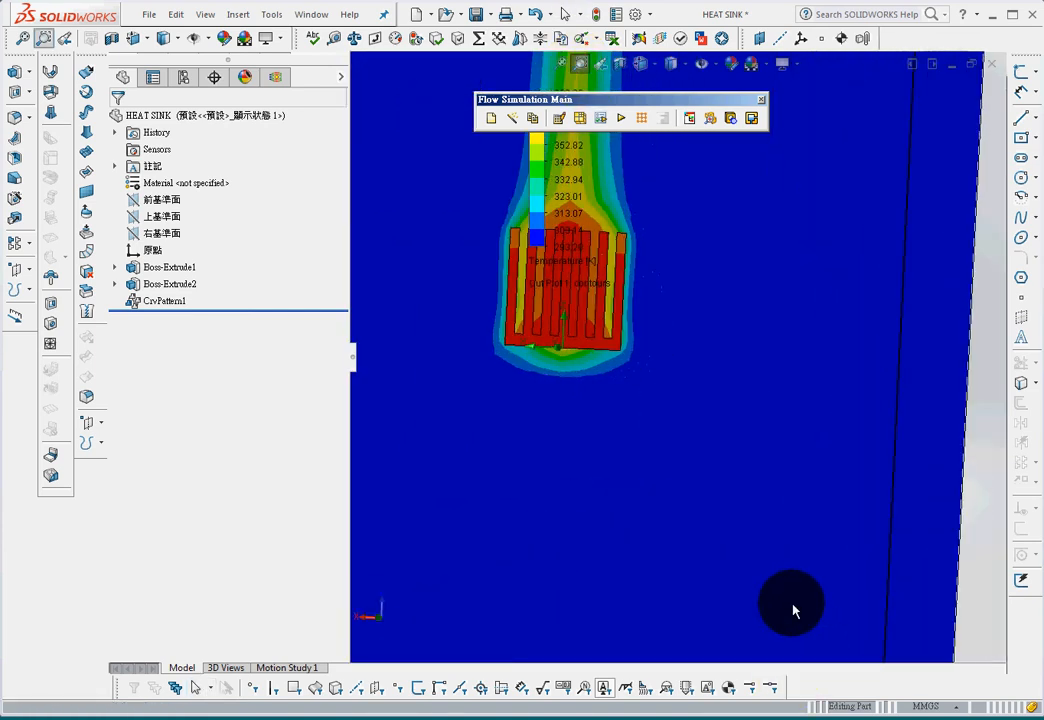
pyautogui.click(23, 37)
# Turn off the transparency of Boss-Extrude1, Boss-Extrude2 and CrvPattern1
pyautogui.click(160, 270)
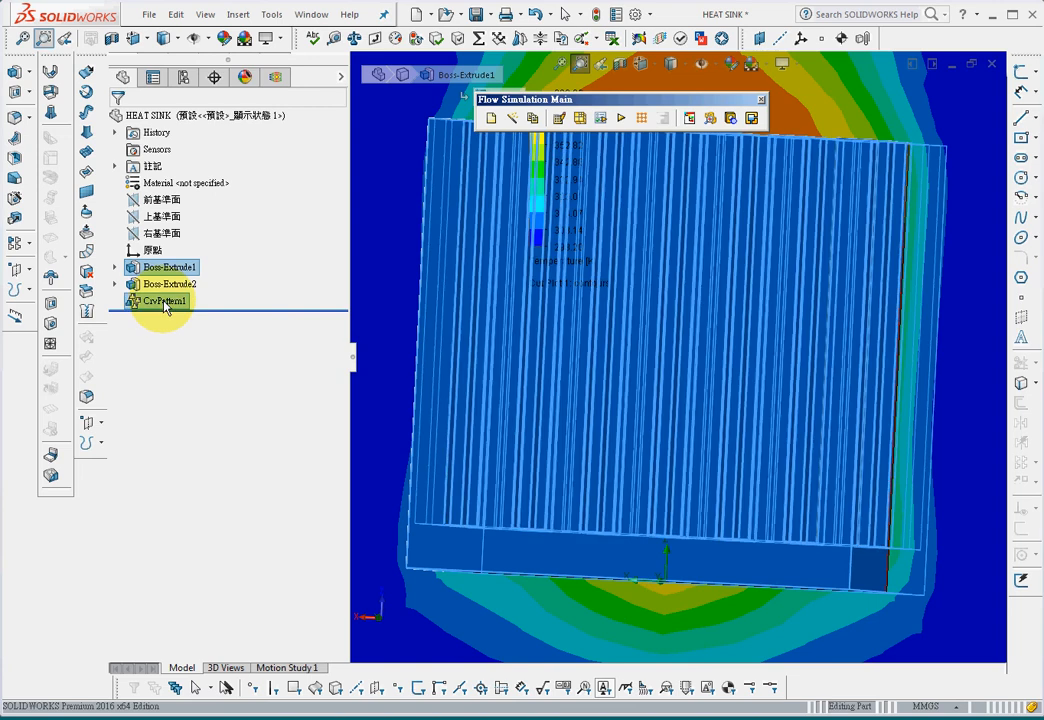
pyautogui.rightClick(162, 288)
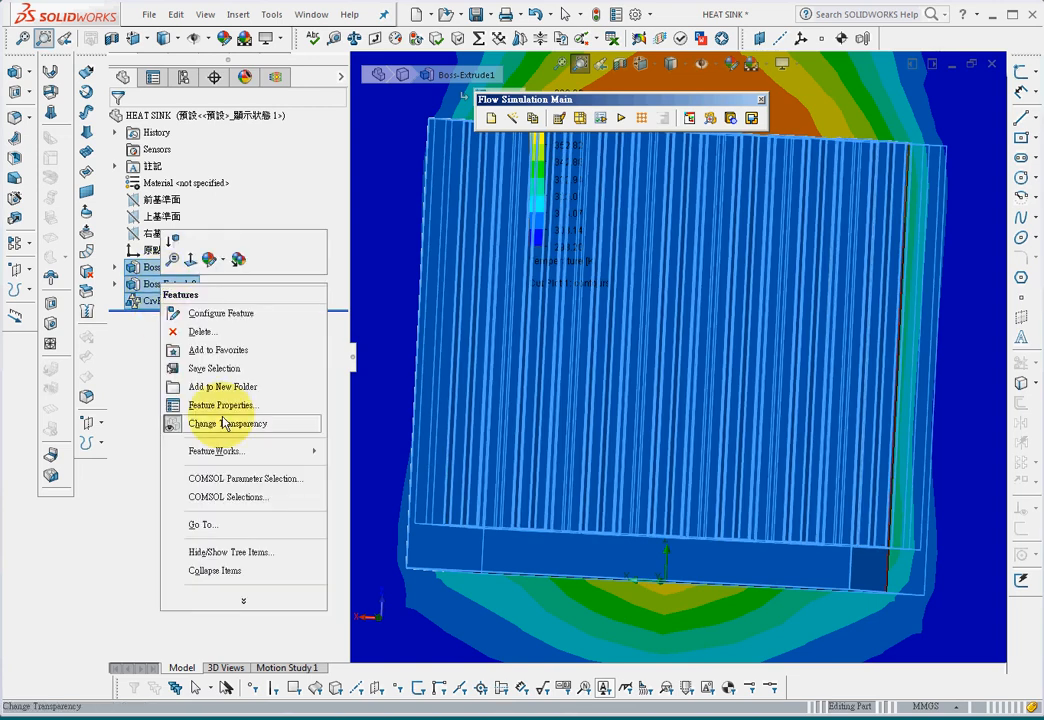
pyautogui.click(231, 424)
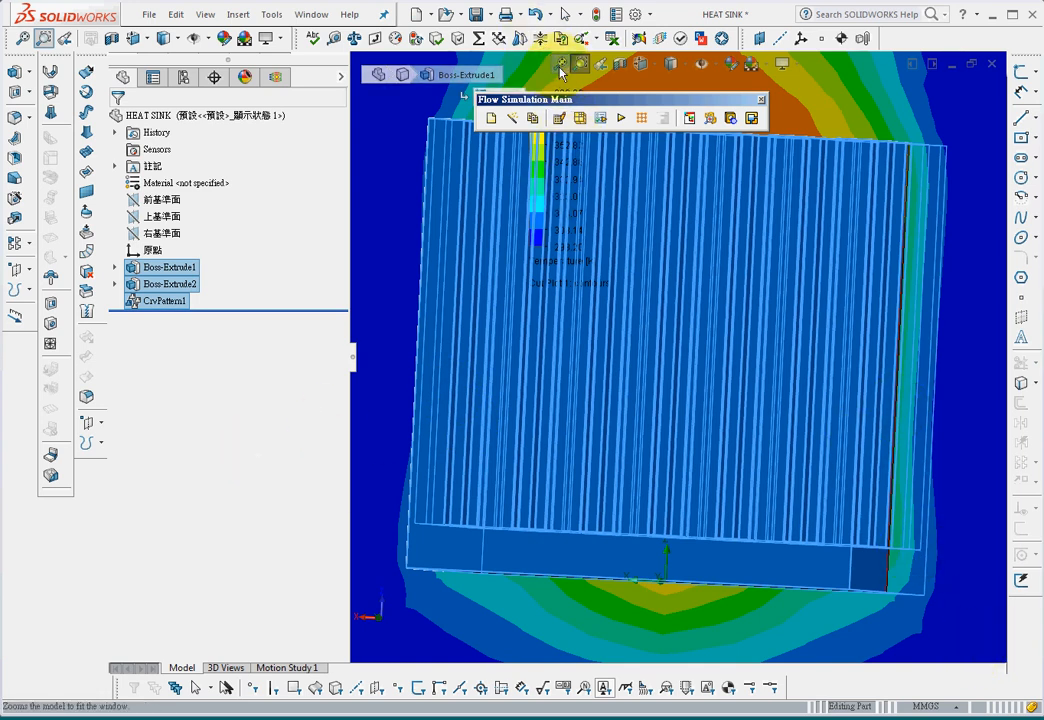
# Open Cut Plot 1's definition, check the plane's location within the computational domain, and close the definition
pyautogui.click(276, 80)
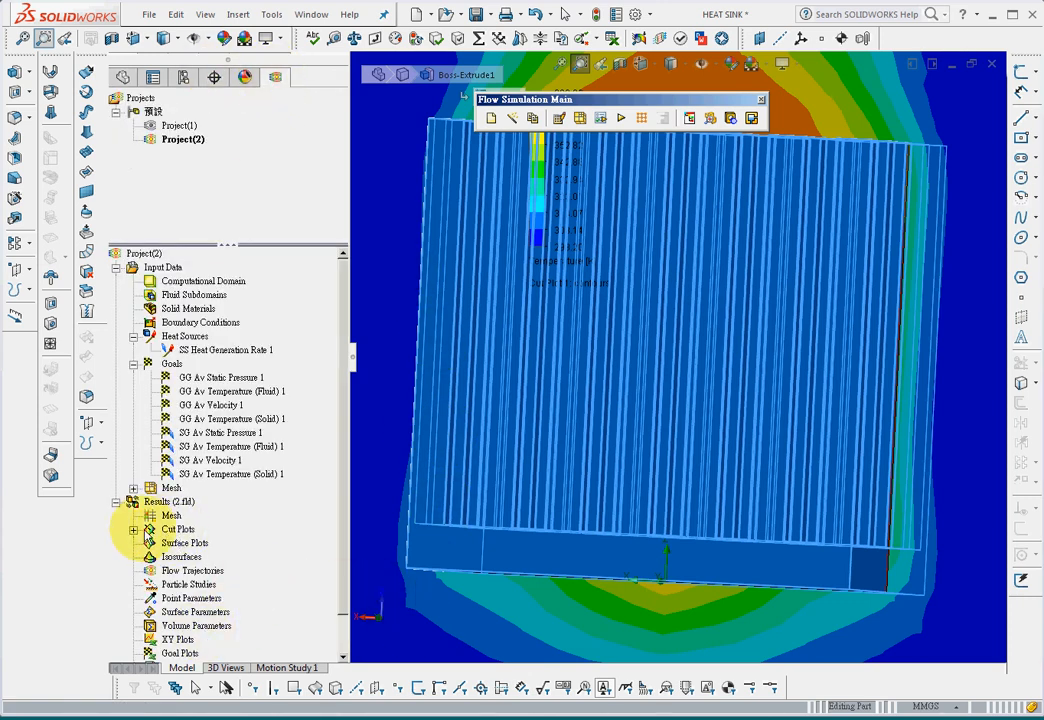
pyautogui.click(133, 529)
pyautogui.doubleClick(185, 542)
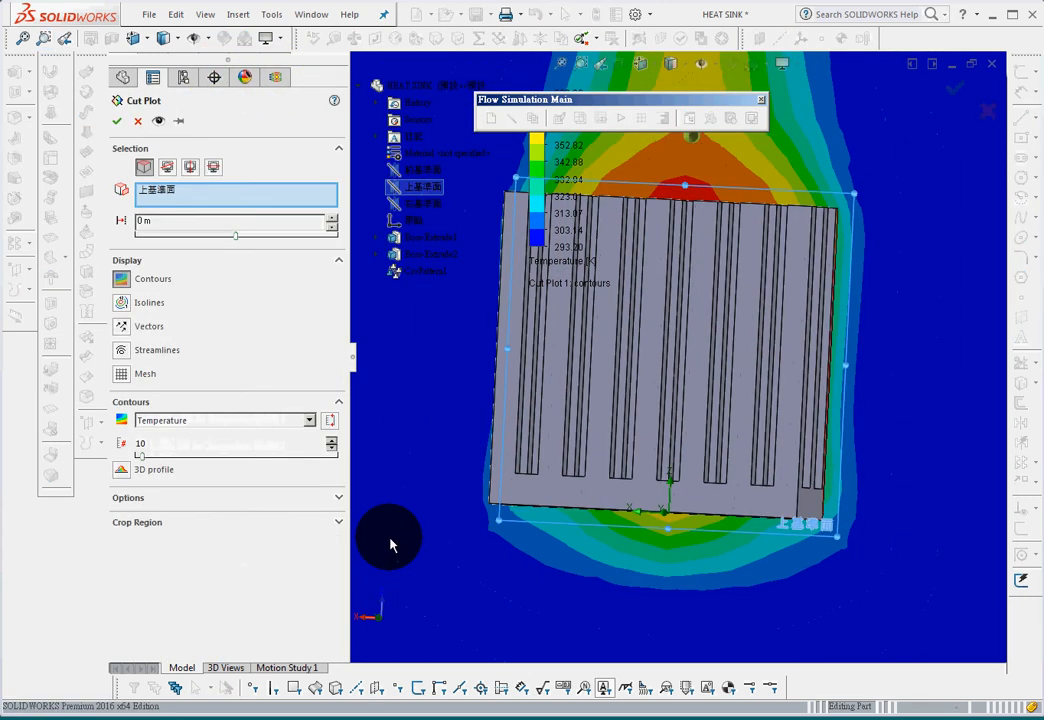
pyautogui.scroll(8, 392, 536)
pyautogui.moveTo(787, 530); pyautogui.dragTo(711, 559, button='middle')
pyautogui.scroll(3, 711, 562)
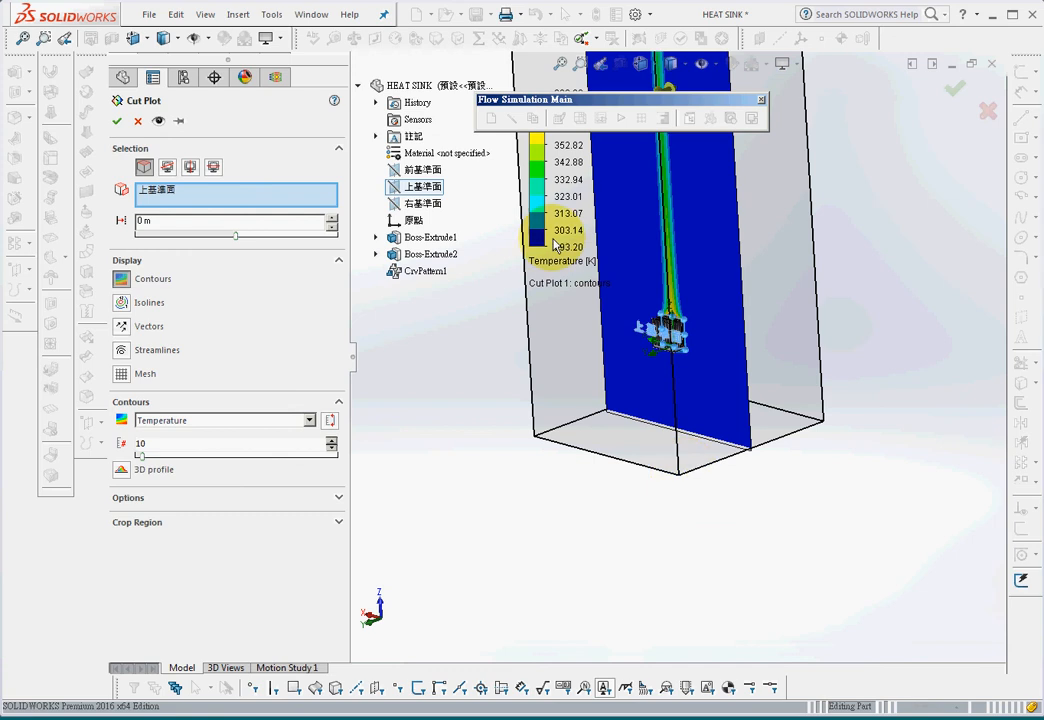
pyautogui.click(116, 120)
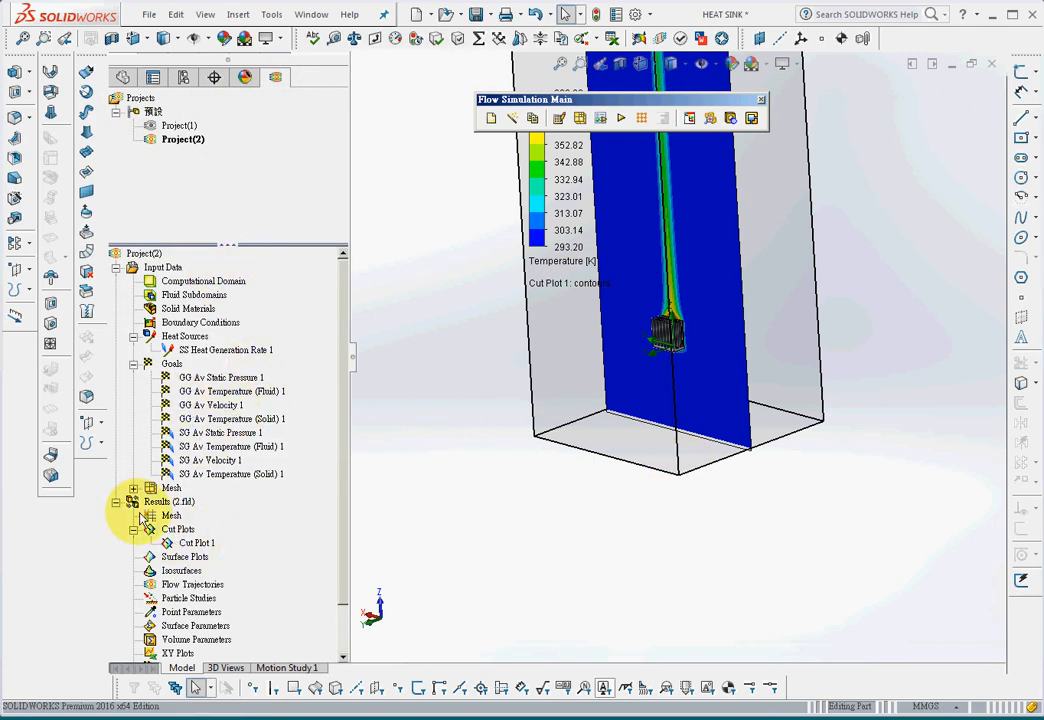
# Hide Cut Plot 1 to clear the temperature contours from the heat sink model
pyautogui.rightClick(194, 542)
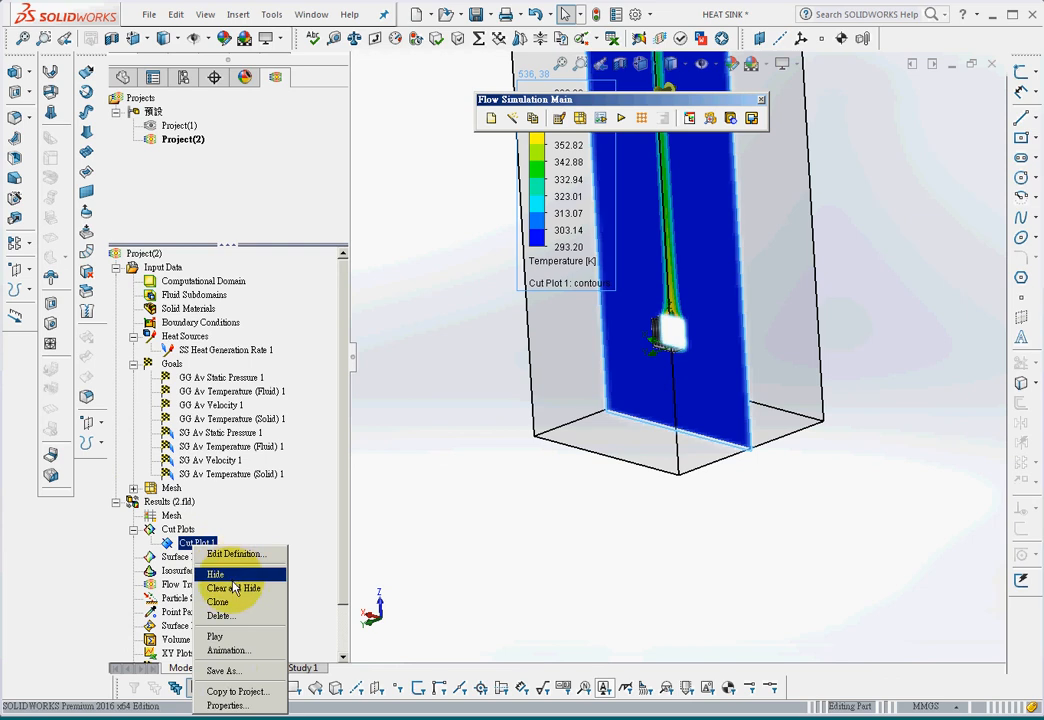
pyautogui.click(240, 571)
pyautogui.click(582, 62)
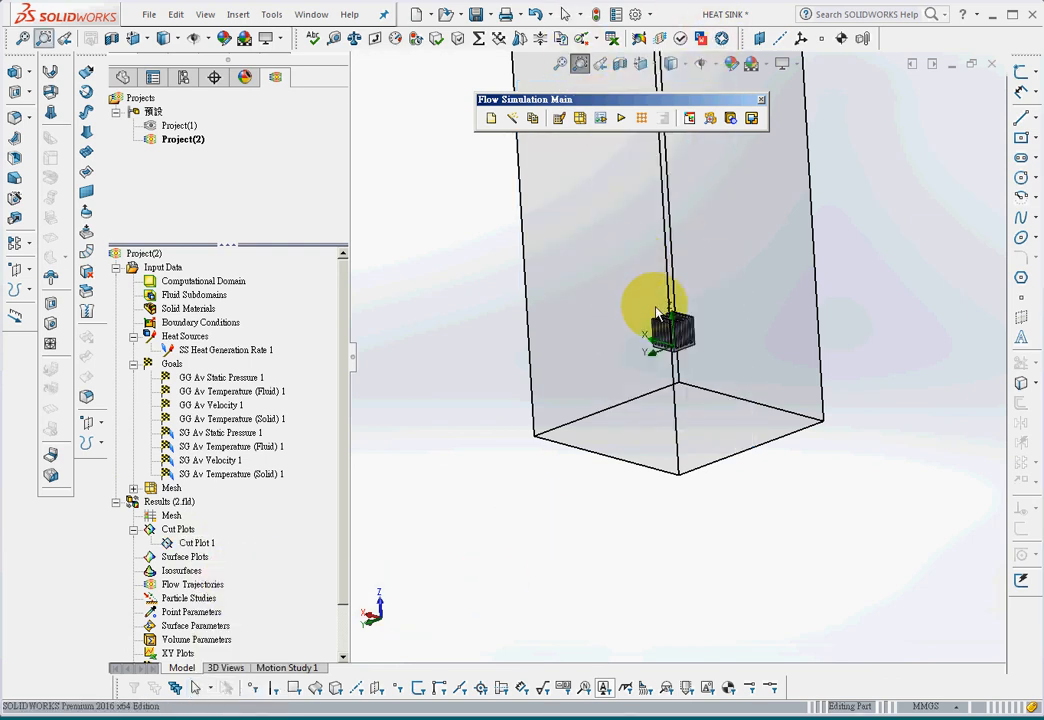
pyautogui.moveTo(641, 303); pyautogui.dragTo(711, 366)
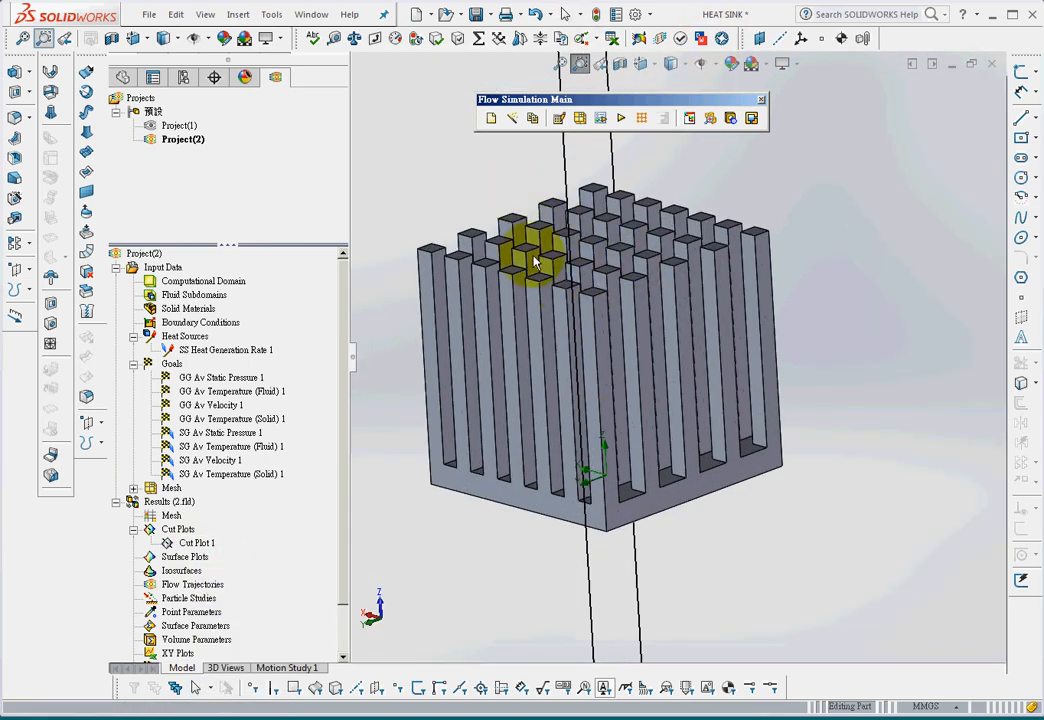
pyautogui.scroll(-2, 345, 600)
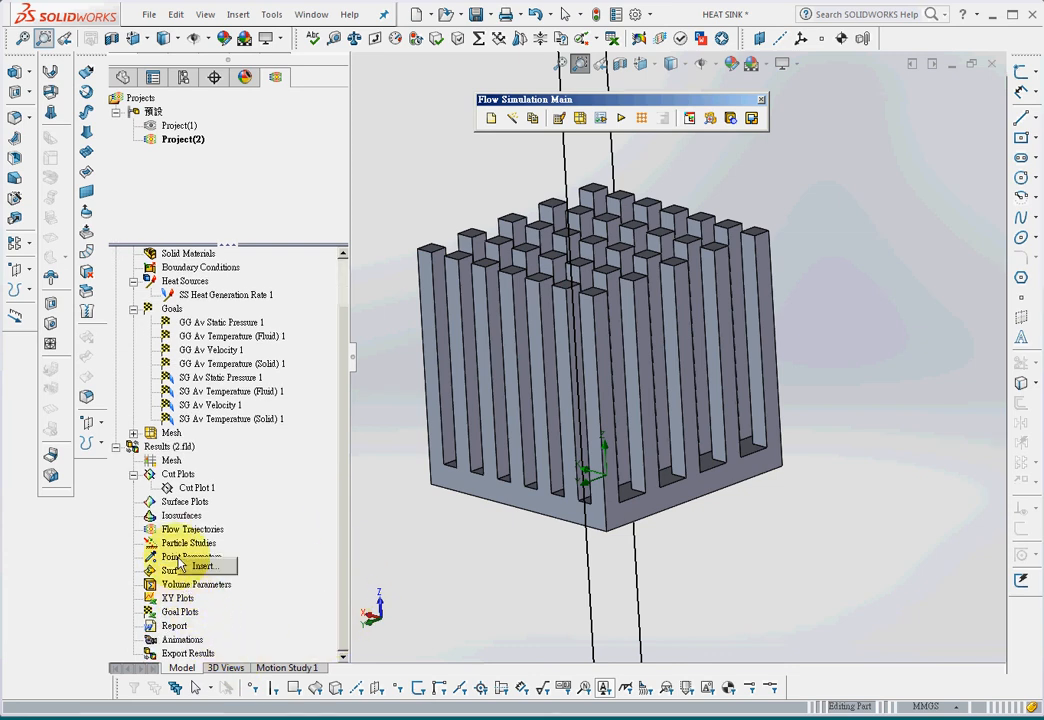
pyautogui.click(203, 566)
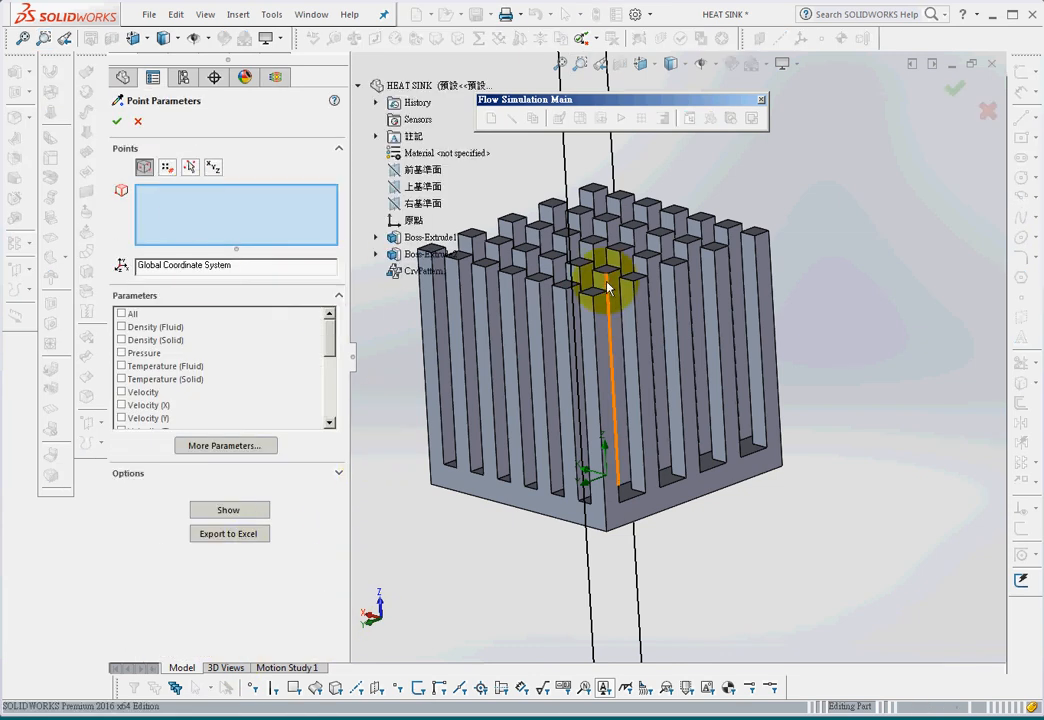
pyautogui.click(594, 241)
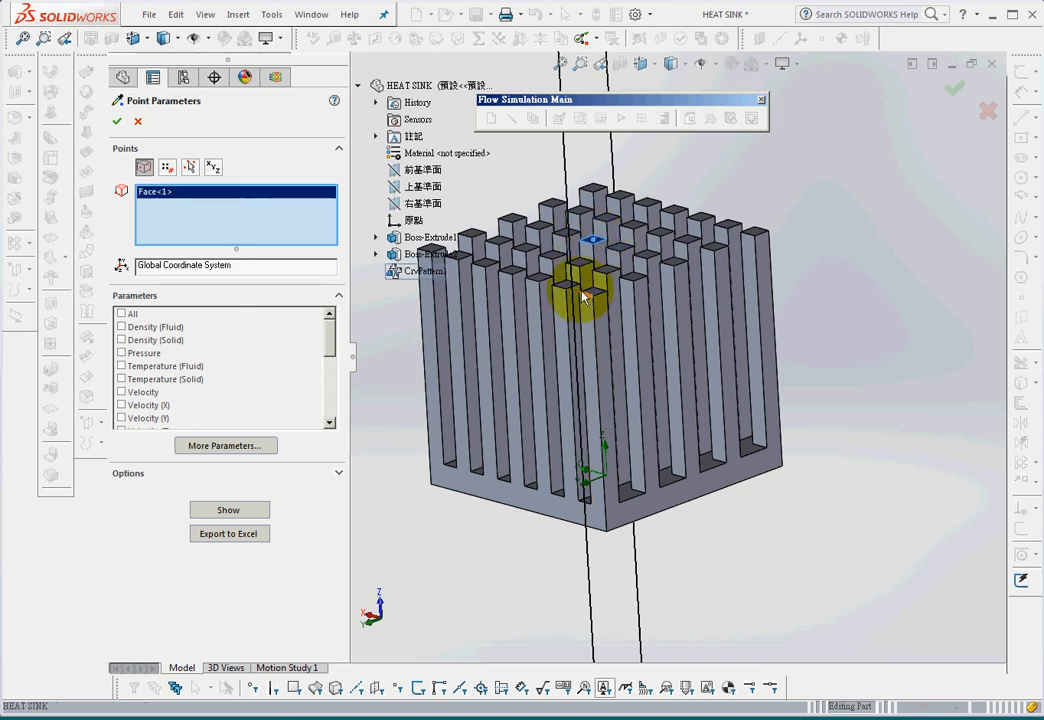
pyautogui.click(583, 66)
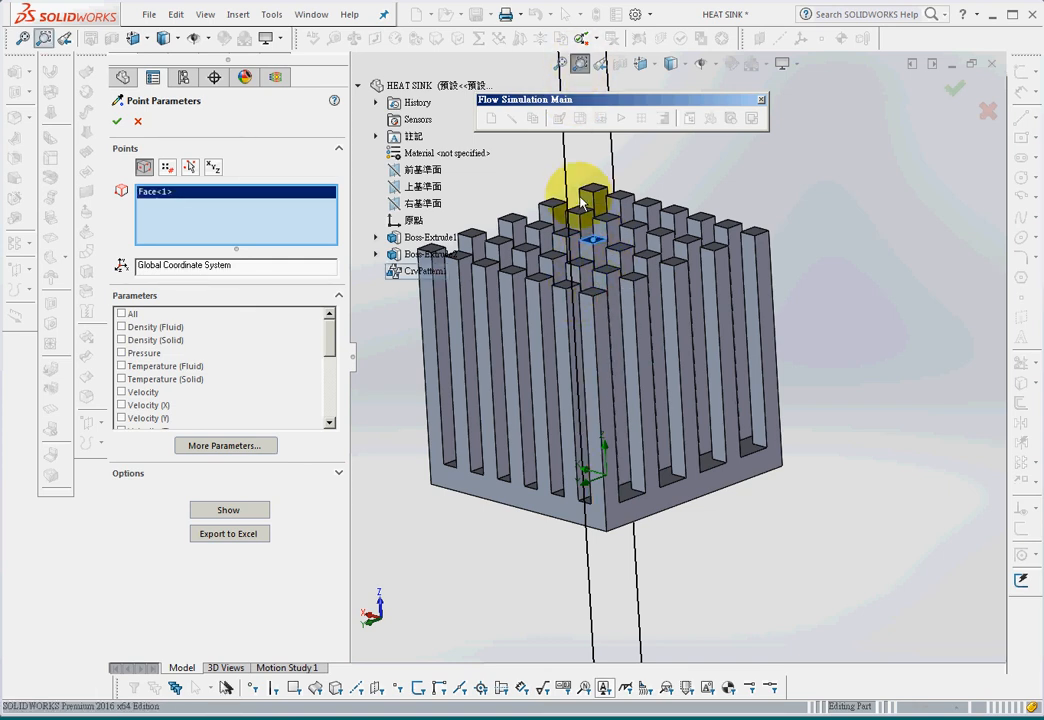
pyautogui.moveTo(576, 220); pyautogui.dragTo(618, 262)
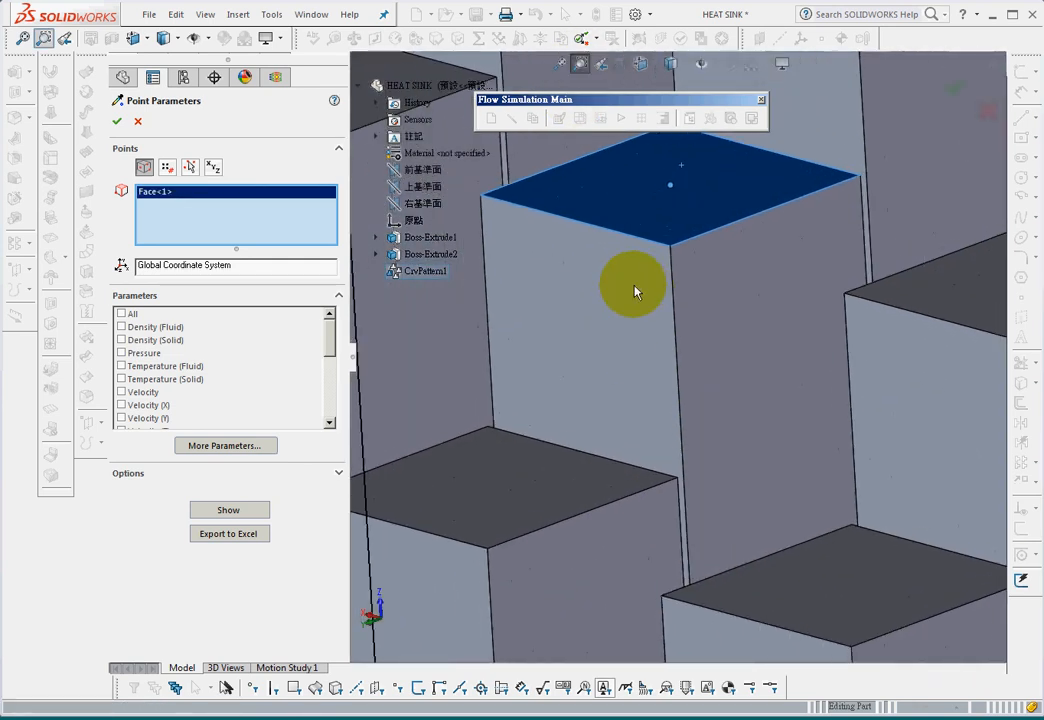
pyautogui.click(190, 167)
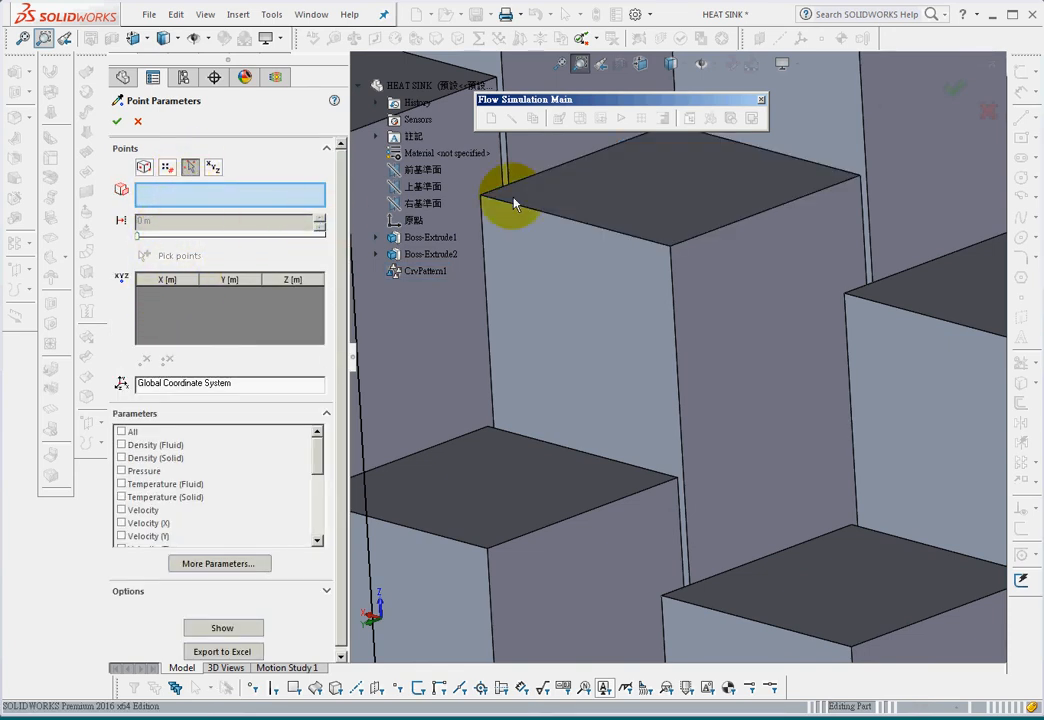
pyautogui.click(138, 121)
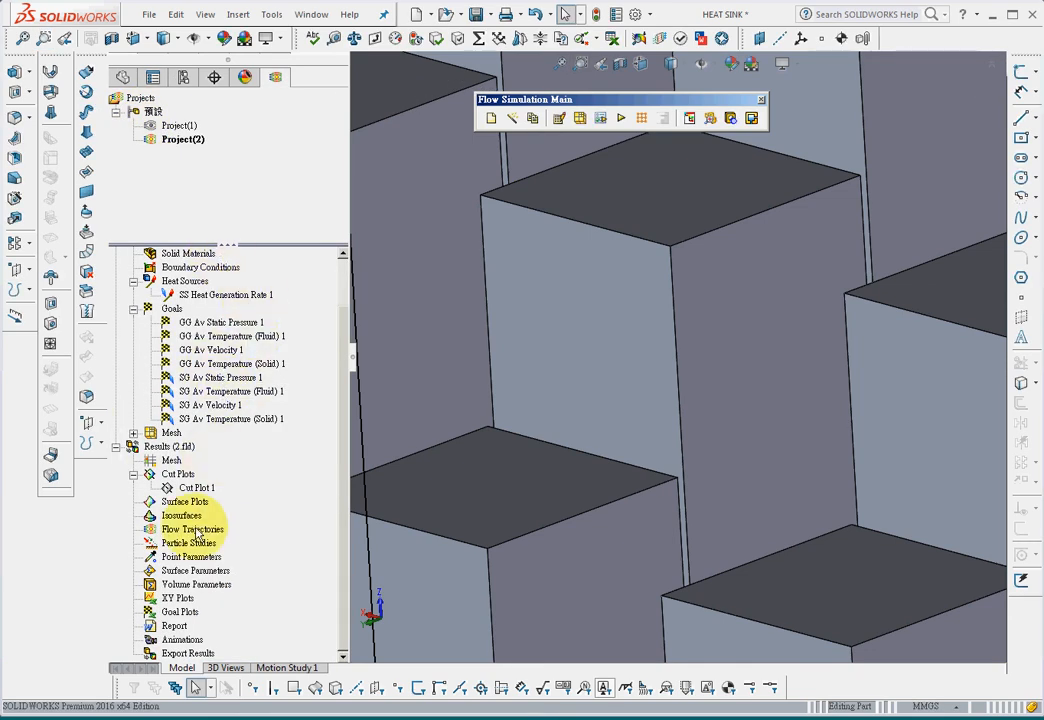
# Insert a Point Parameters result and pick three points on the top face of a central heat sink pin
pyautogui.rightClick(188, 557)
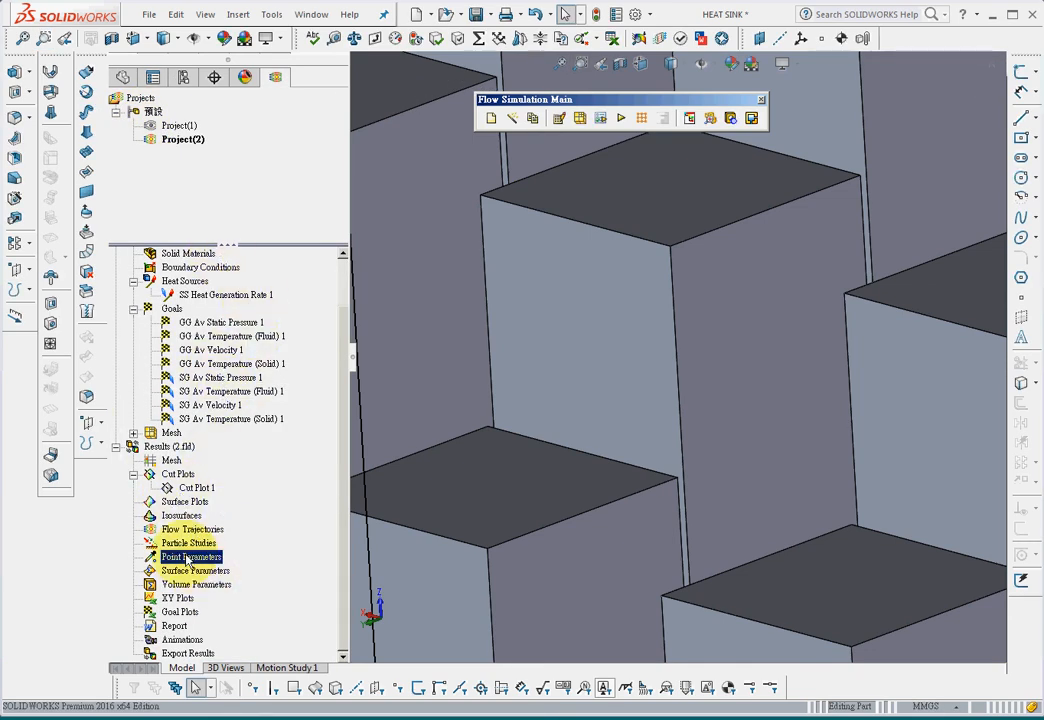
pyautogui.click(211, 566)
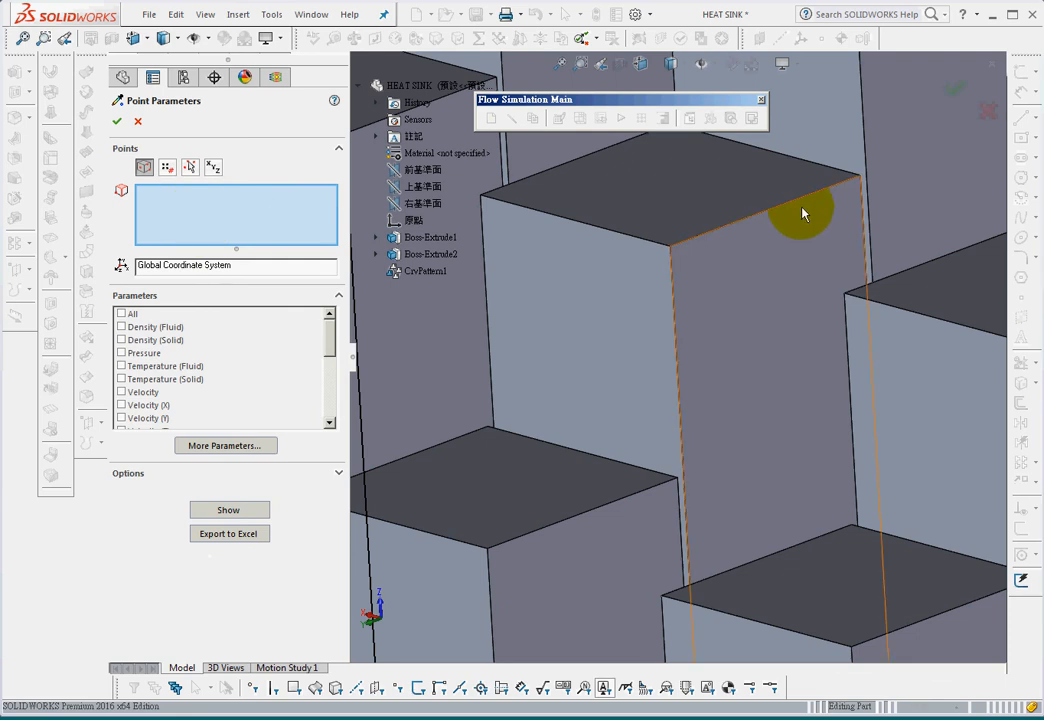
pyautogui.click(672, 200)
pyautogui.click(190, 167)
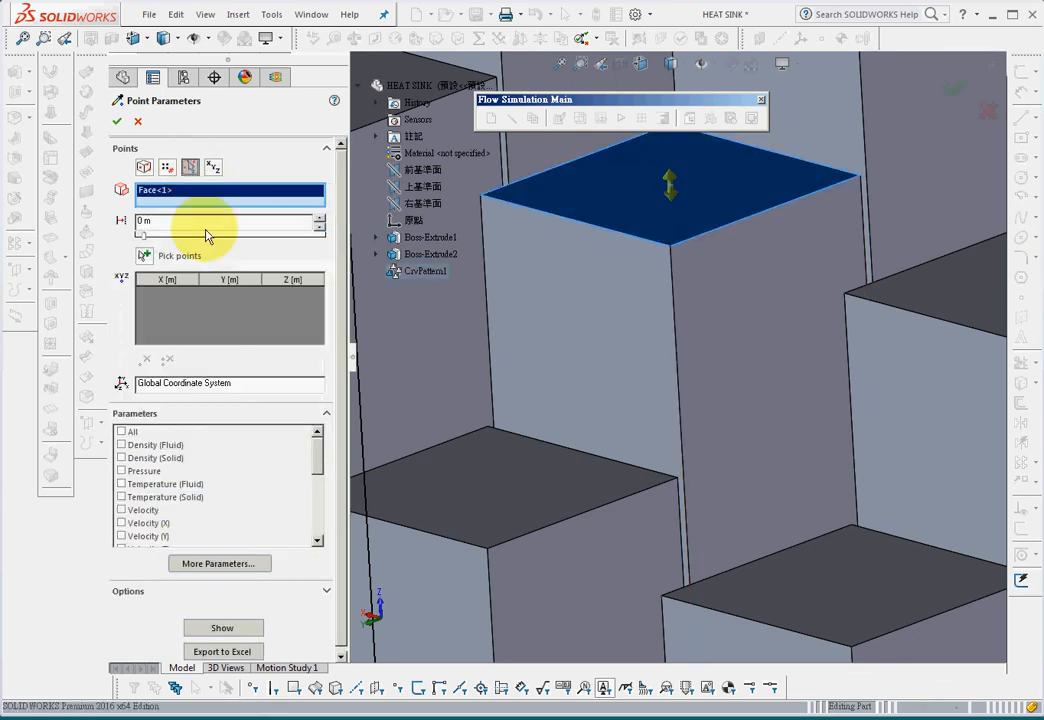
pyautogui.click(170, 258)
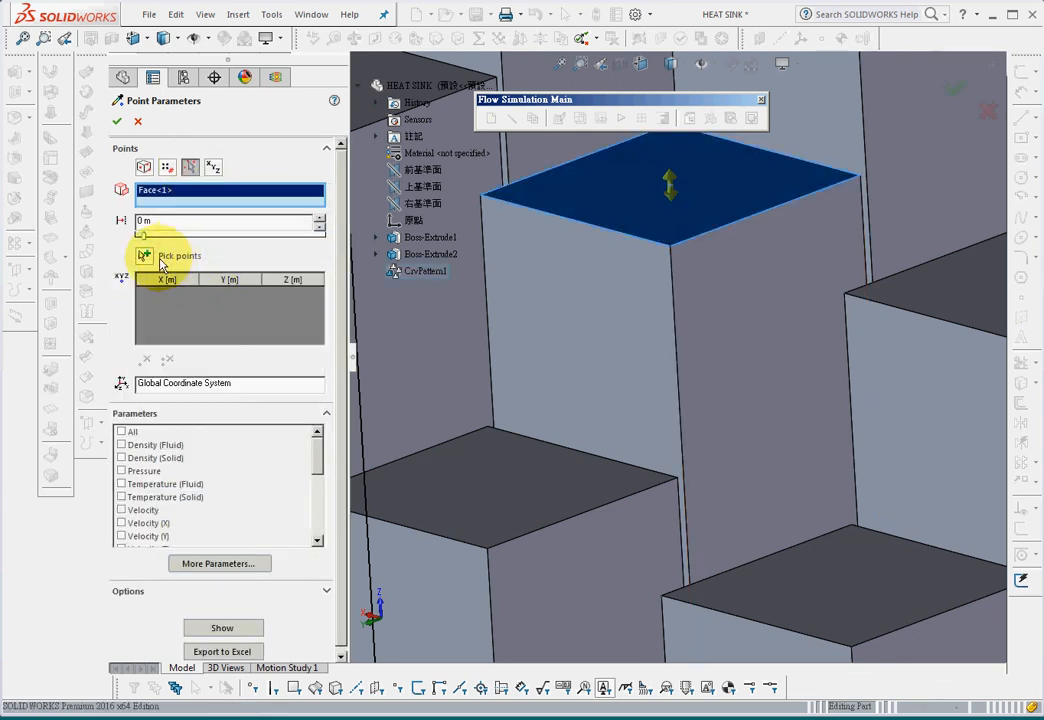
pyautogui.click(692, 188)
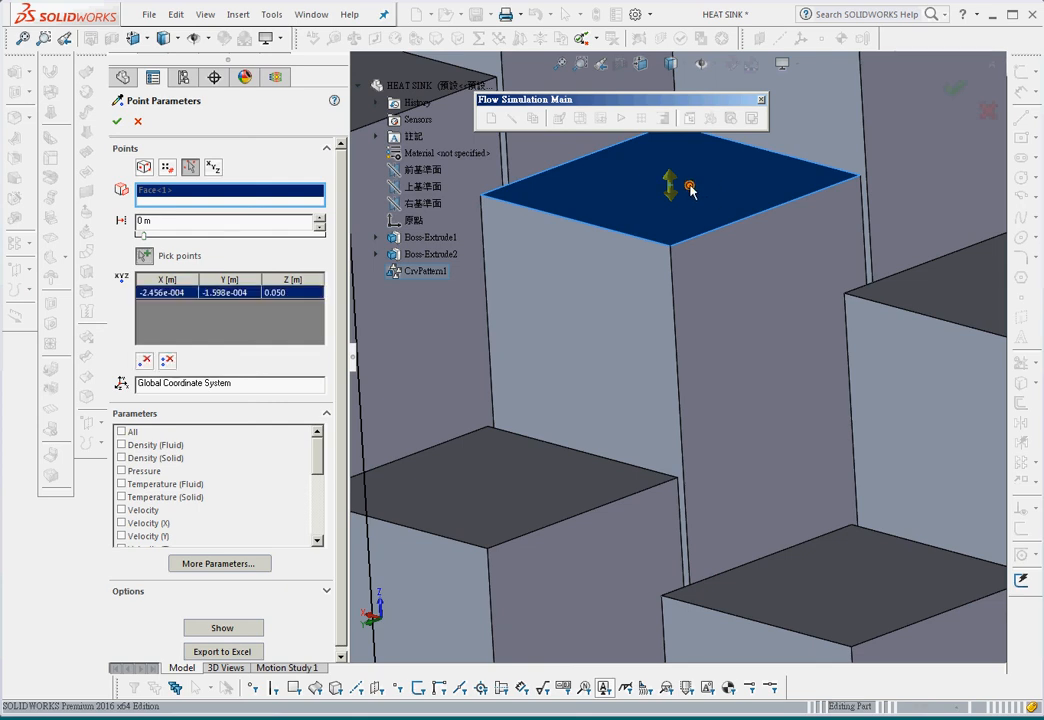
pyautogui.click(756, 185)
pyautogui.click(835, 181)
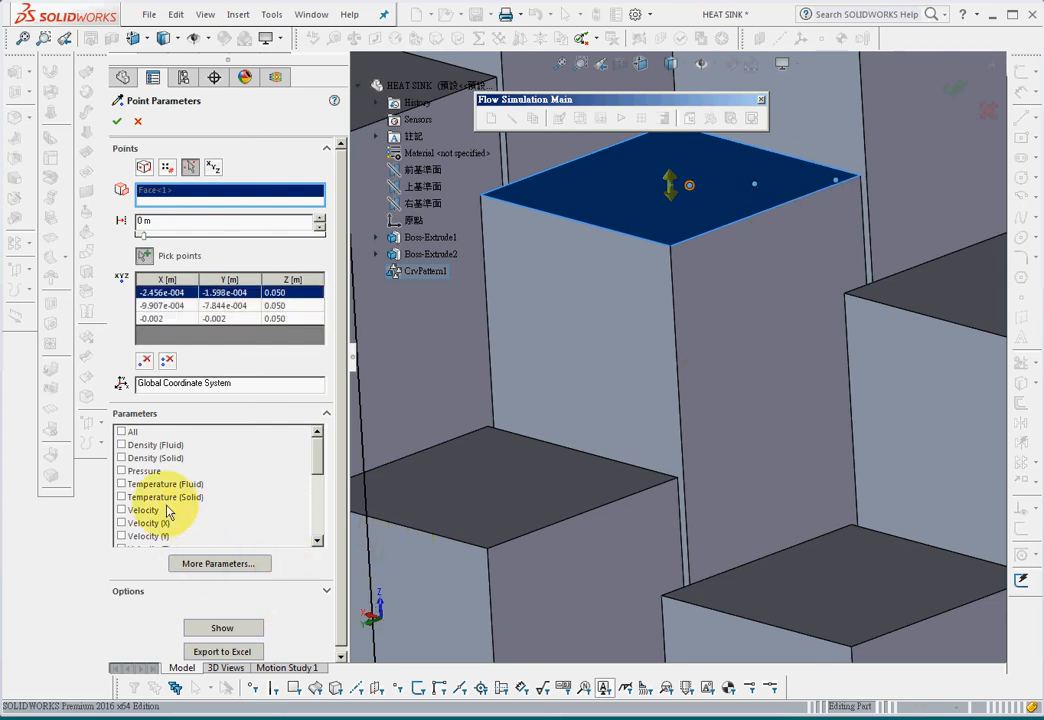
# Show Temperature (Solid) at the three picked points and accept the point parameters
pyautogui.click(121, 497)
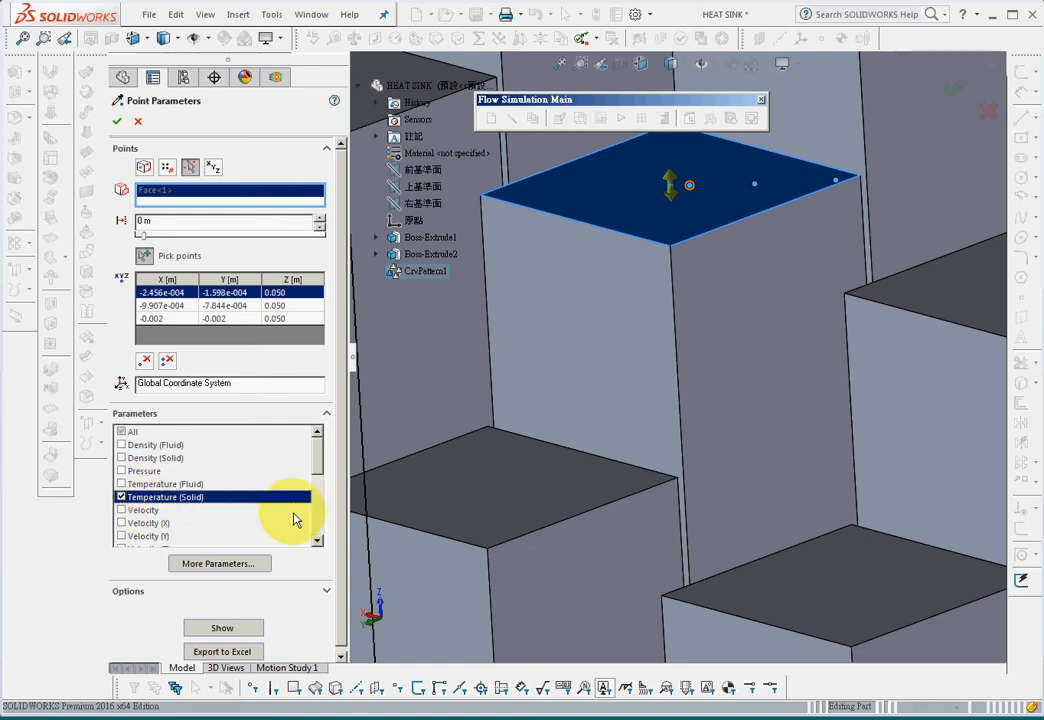
pyautogui.click(255, 632)
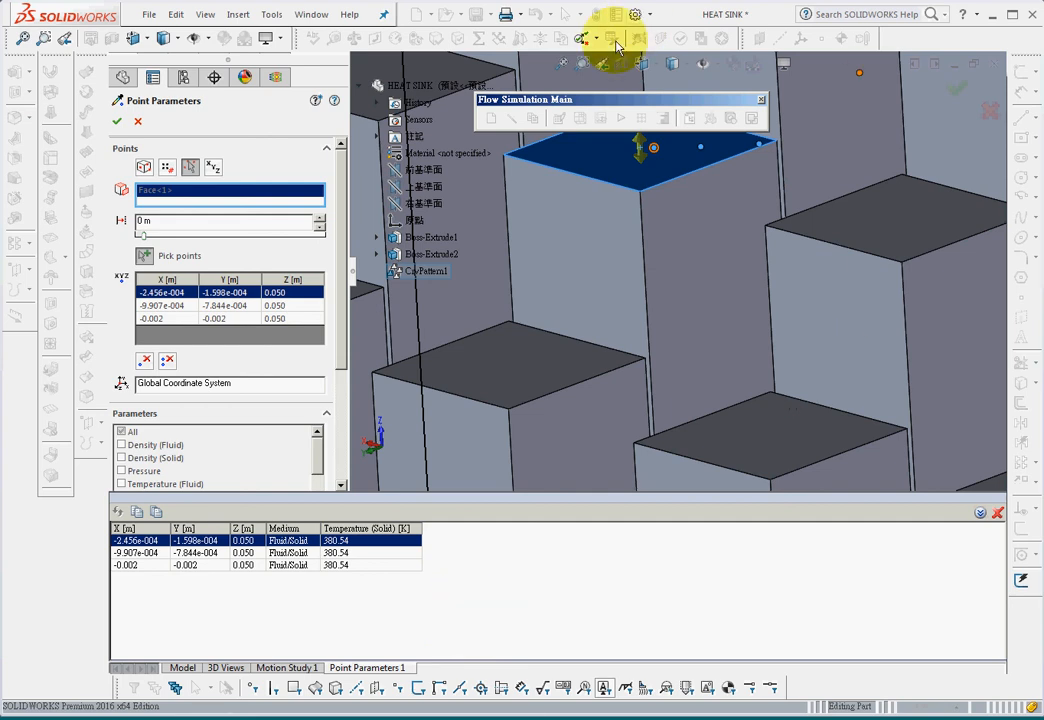
pyautogui.click(563, 66)
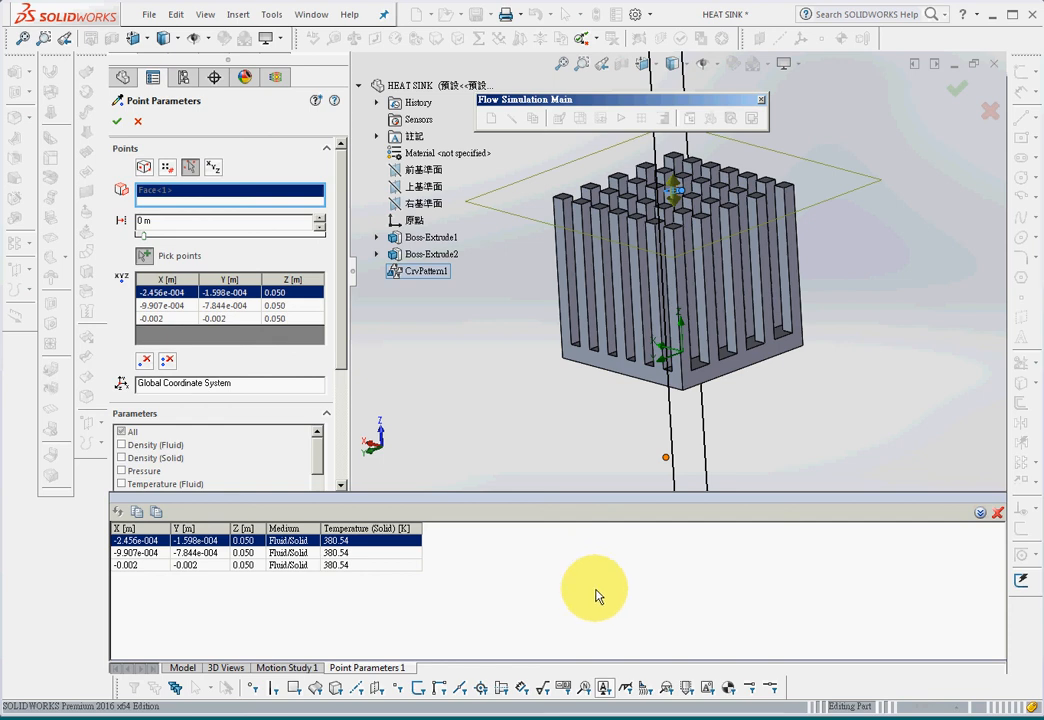
pyautogui.click(116, 121)
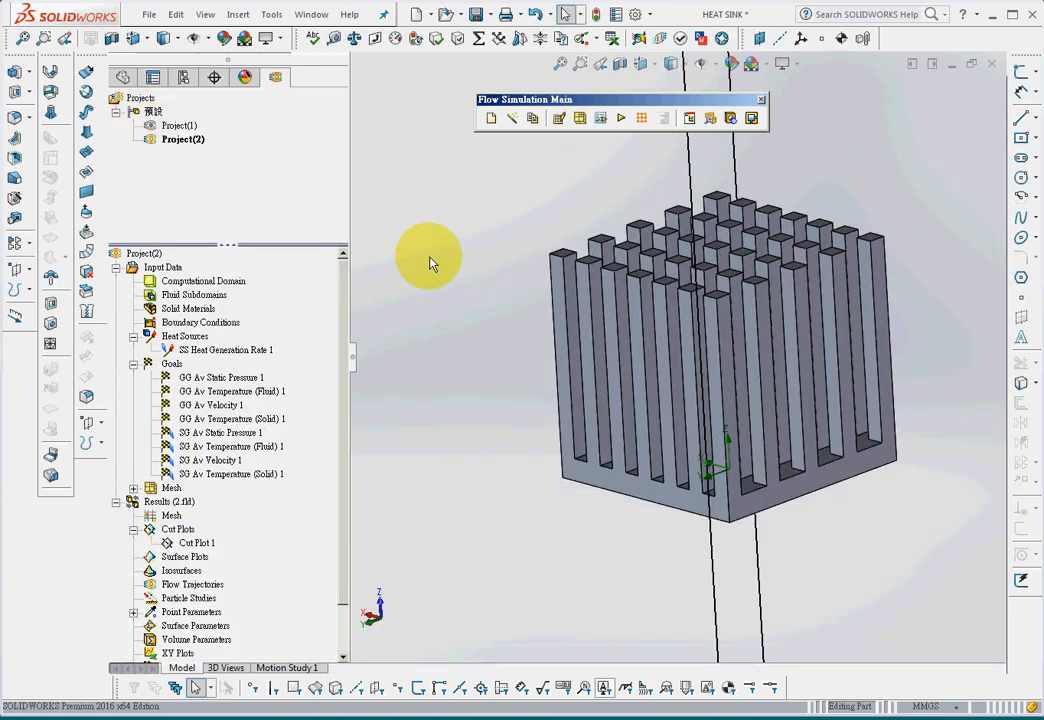
pyautogui.click(562, 65)
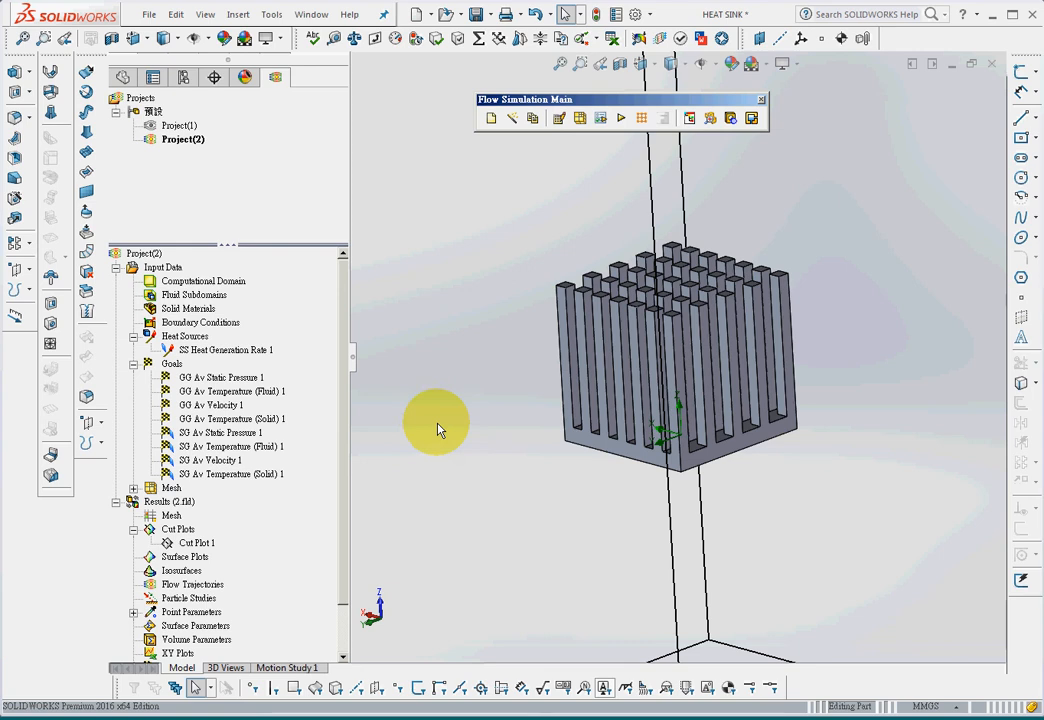
pyautogui.click(562, 68)
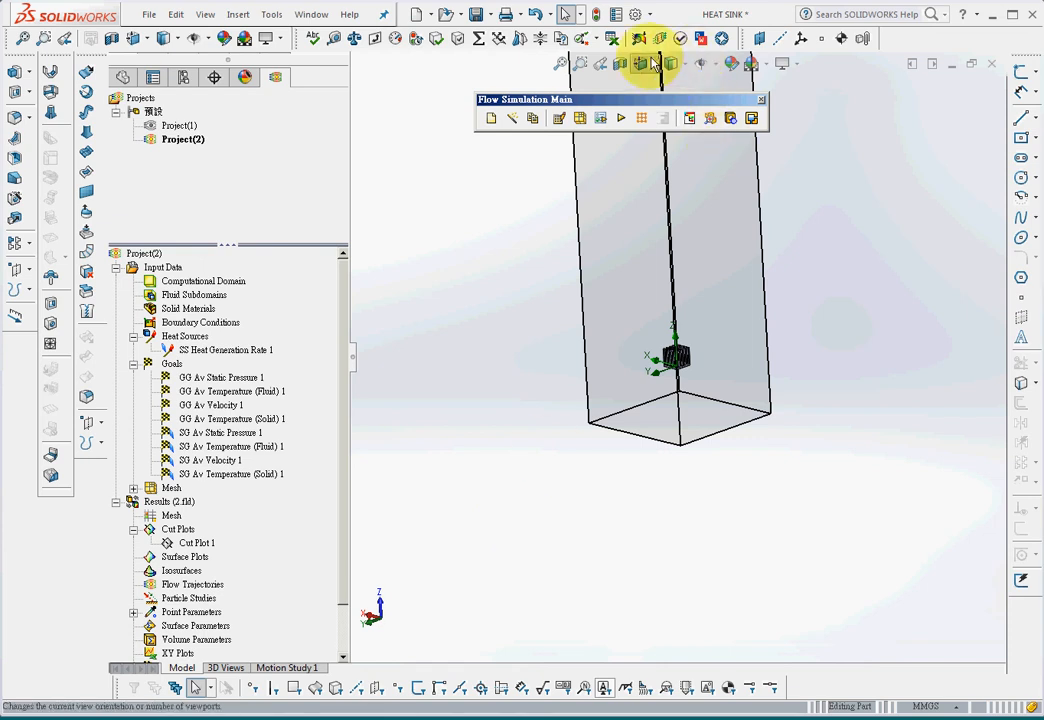
pyautogui.click(562, 63)
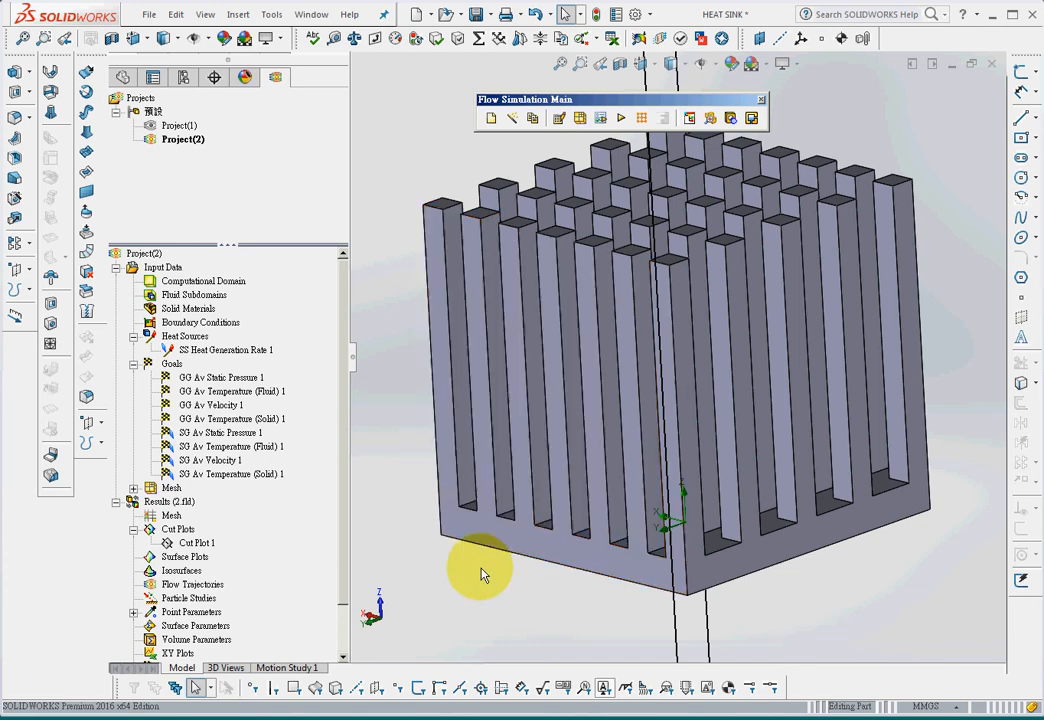
pyautogui.scroll(2, 502, 588)
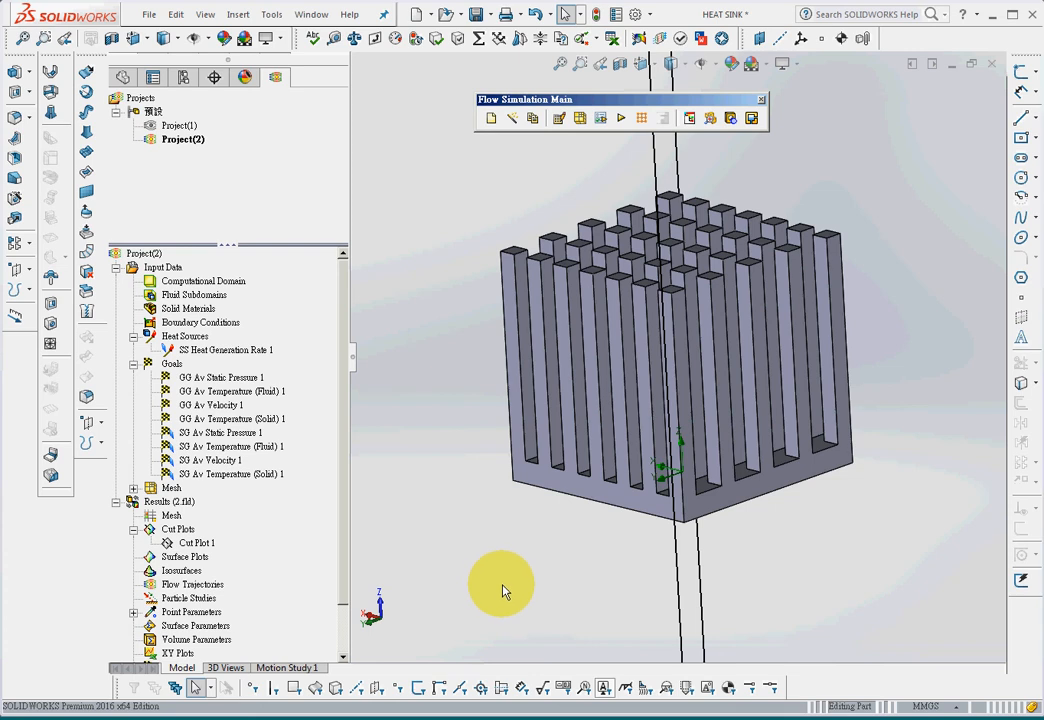